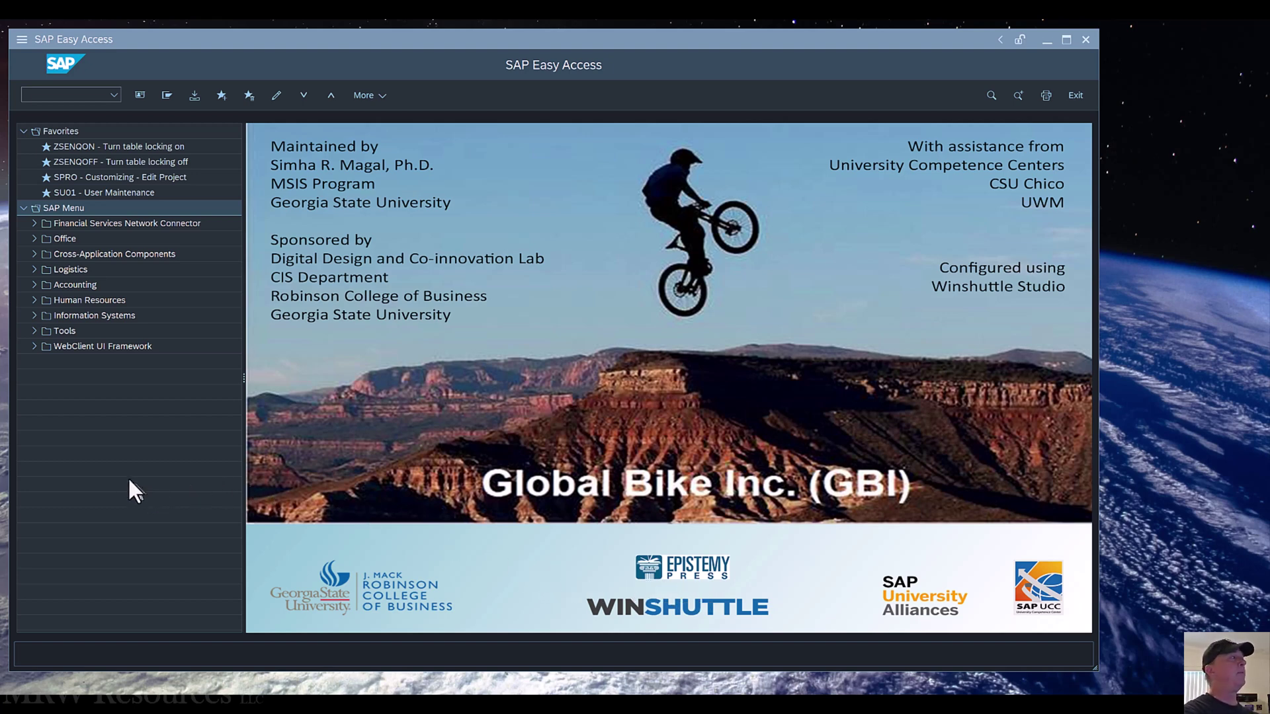
# Step: Expand the menu through Accounting > Financial Accounting > Accounts Receivable > Document Entry to F-28
pyautogui.doubleClick(77, 287)
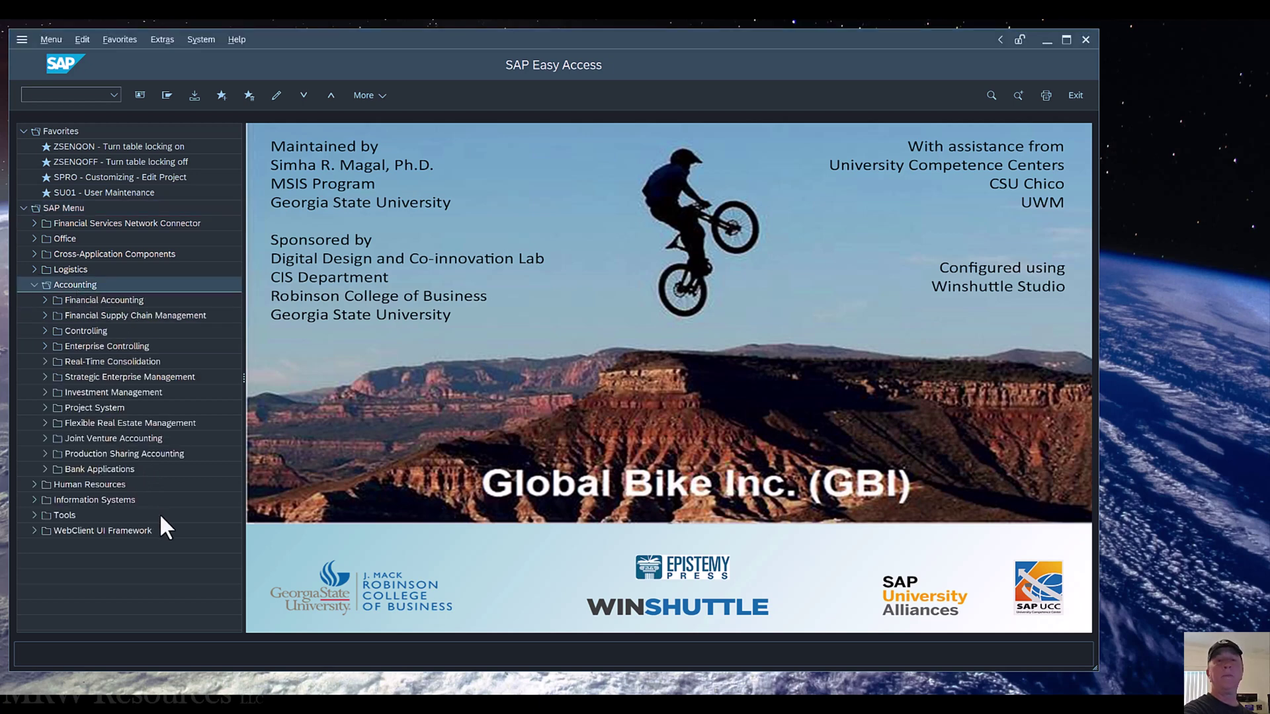
pyautogui.press('Down')
pyautogui.press('Right')
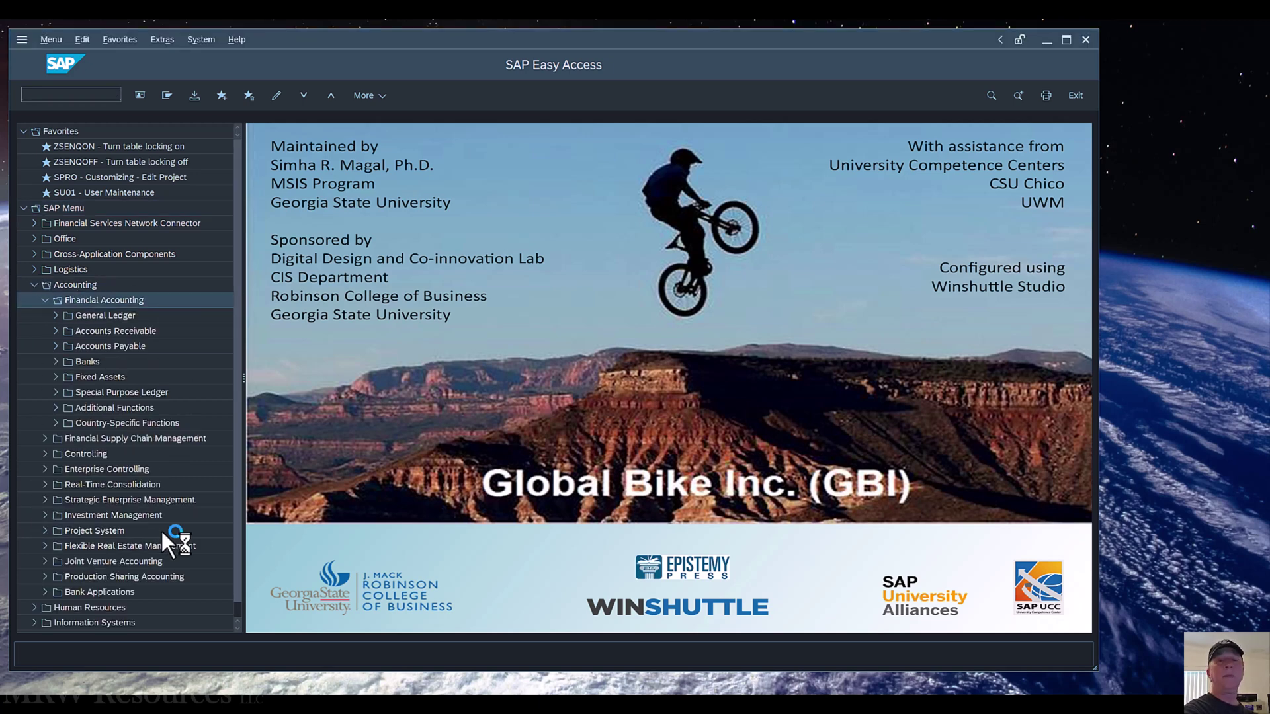
pyautogui.press('Down')
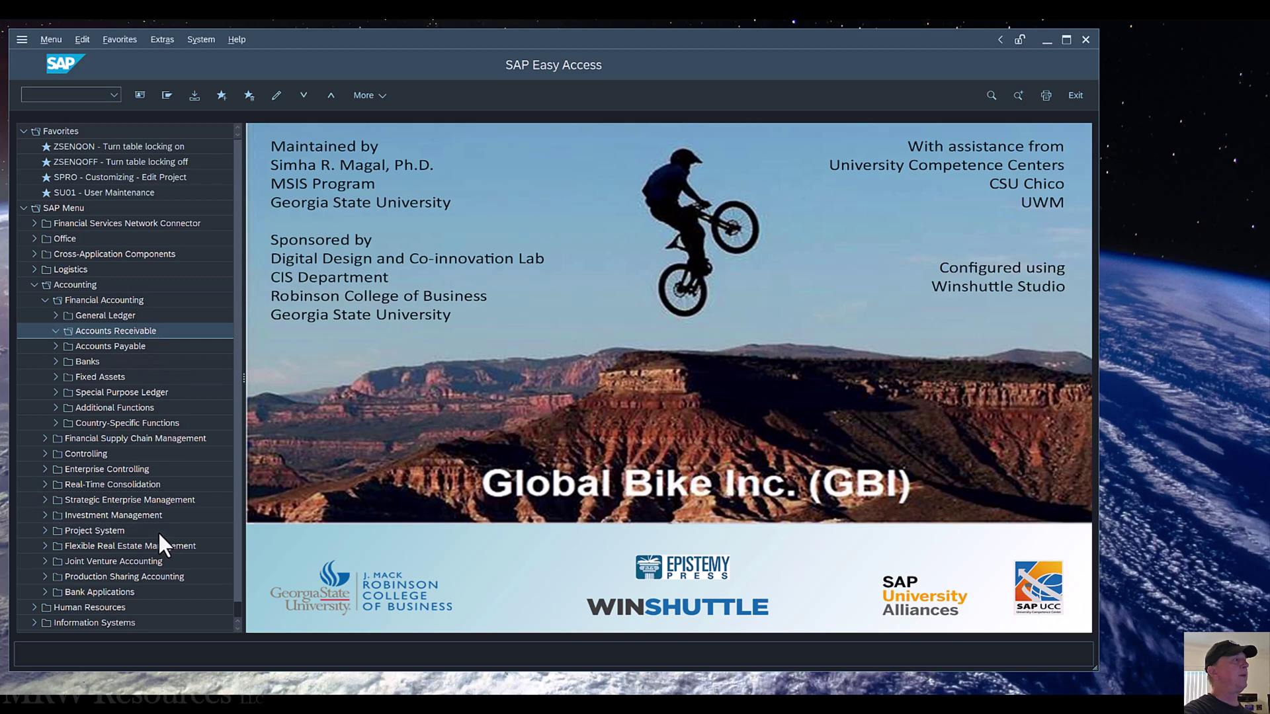
pyautogui.press('Right')
pyautogui.press('Down')
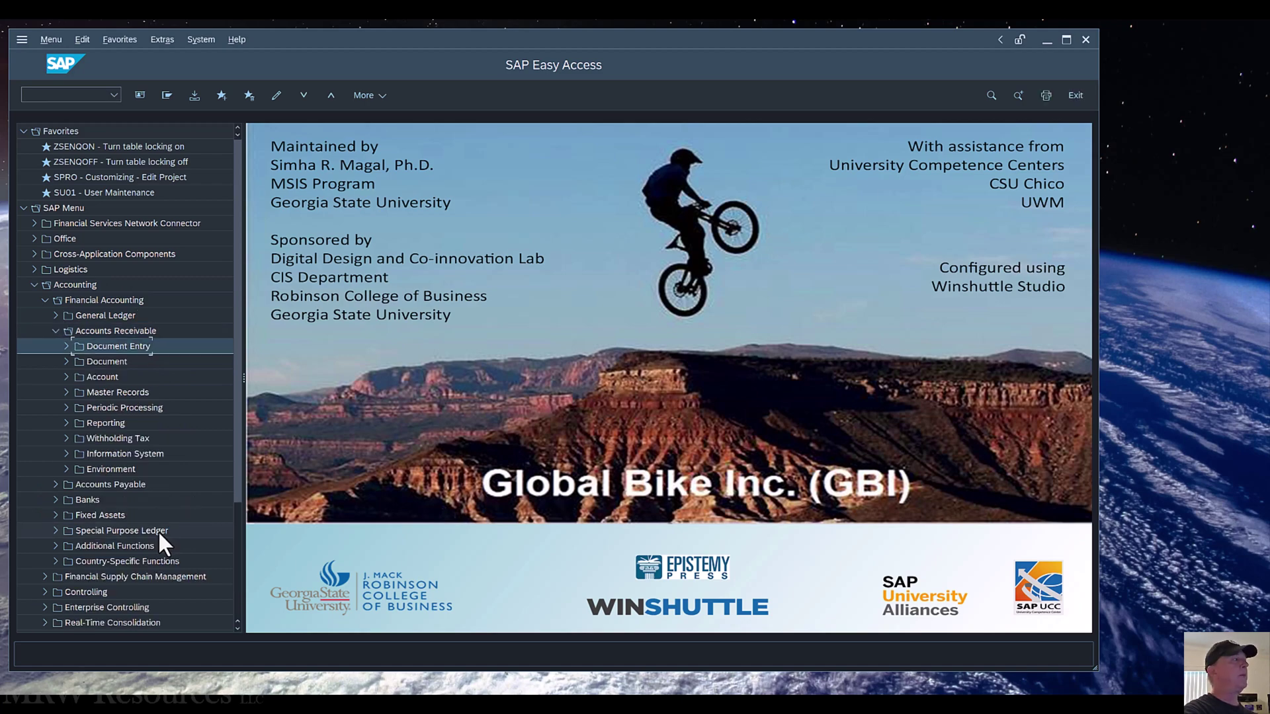
pyautogui.press('Right')
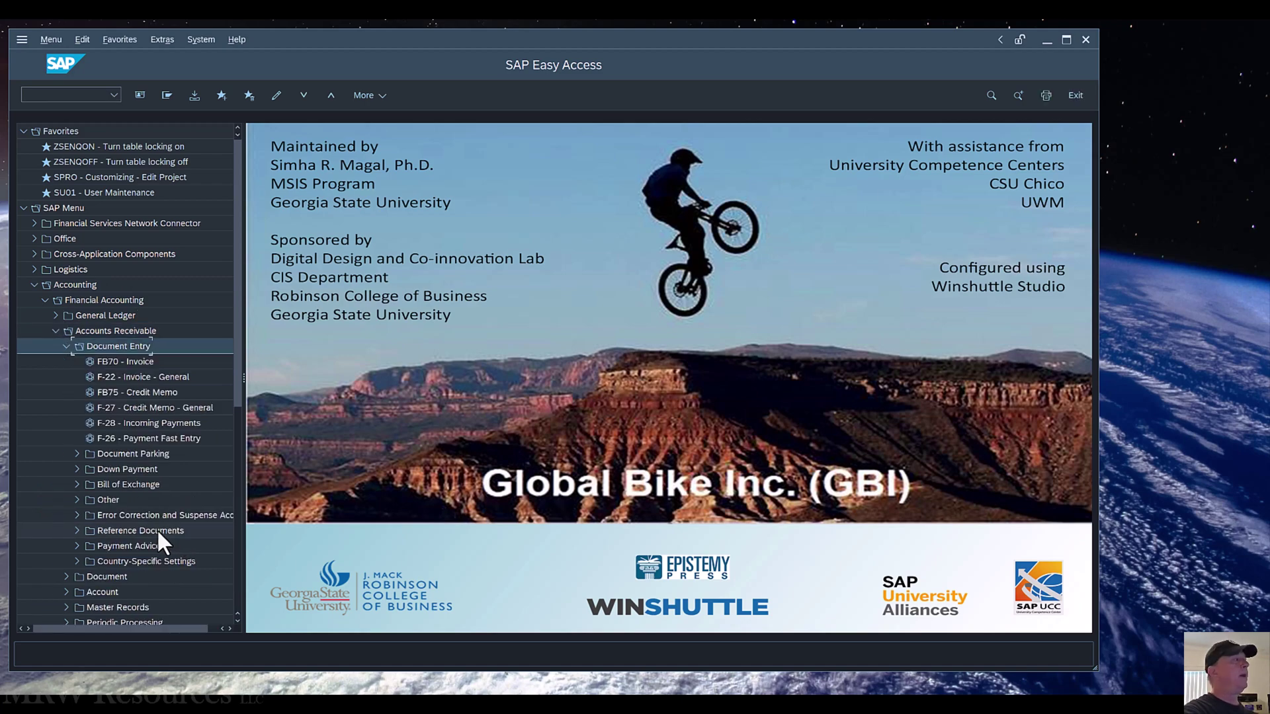
pyautogui.press('Down')
pyautogui.press('Down')
pyautogui.press('Down')
pyautogui.press('Down')
pyautogui.press('Down')
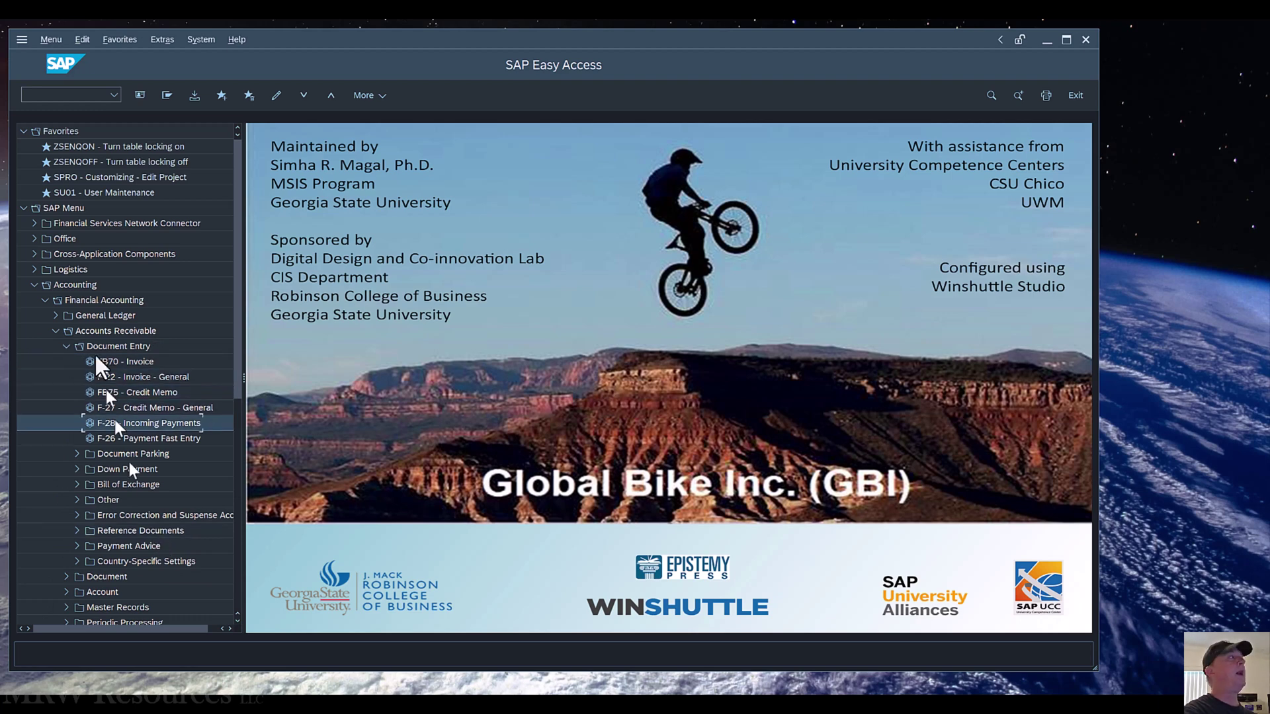
# Step: Run transaction F-28 from the command field to reach the Incoming Payments header
pyautogui.click(47, 93)
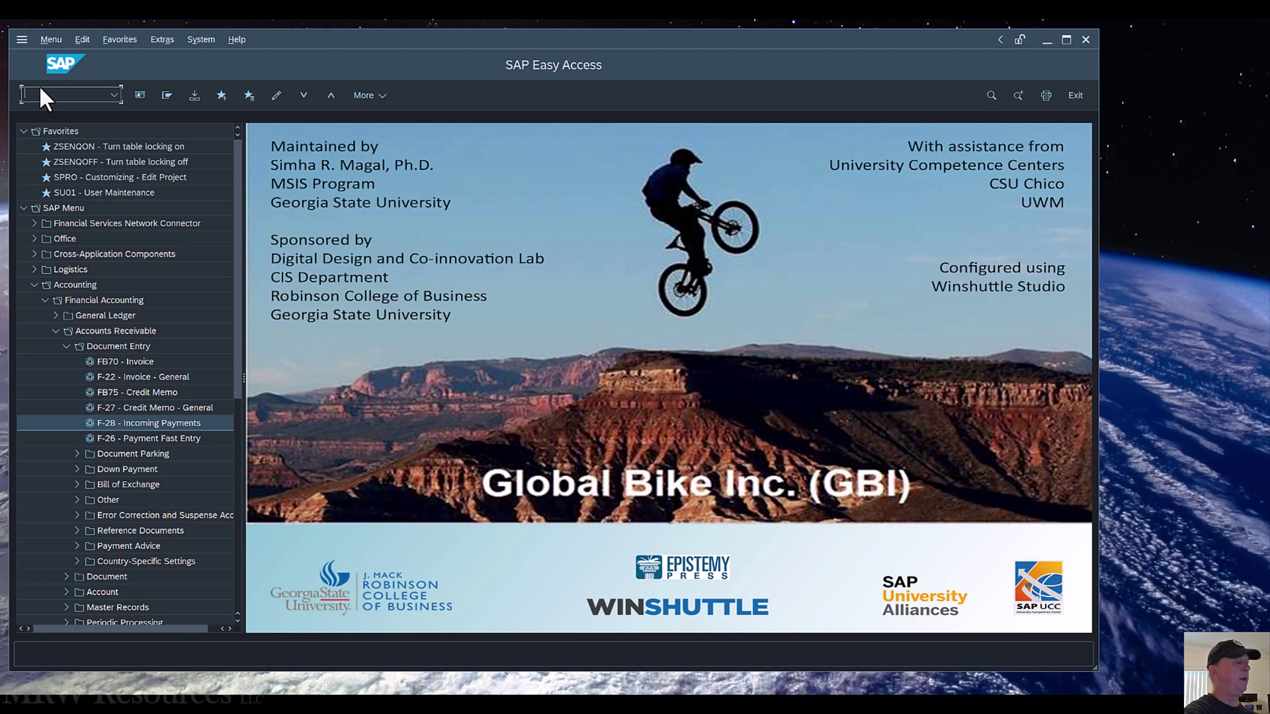
pyautogui.write('F-')
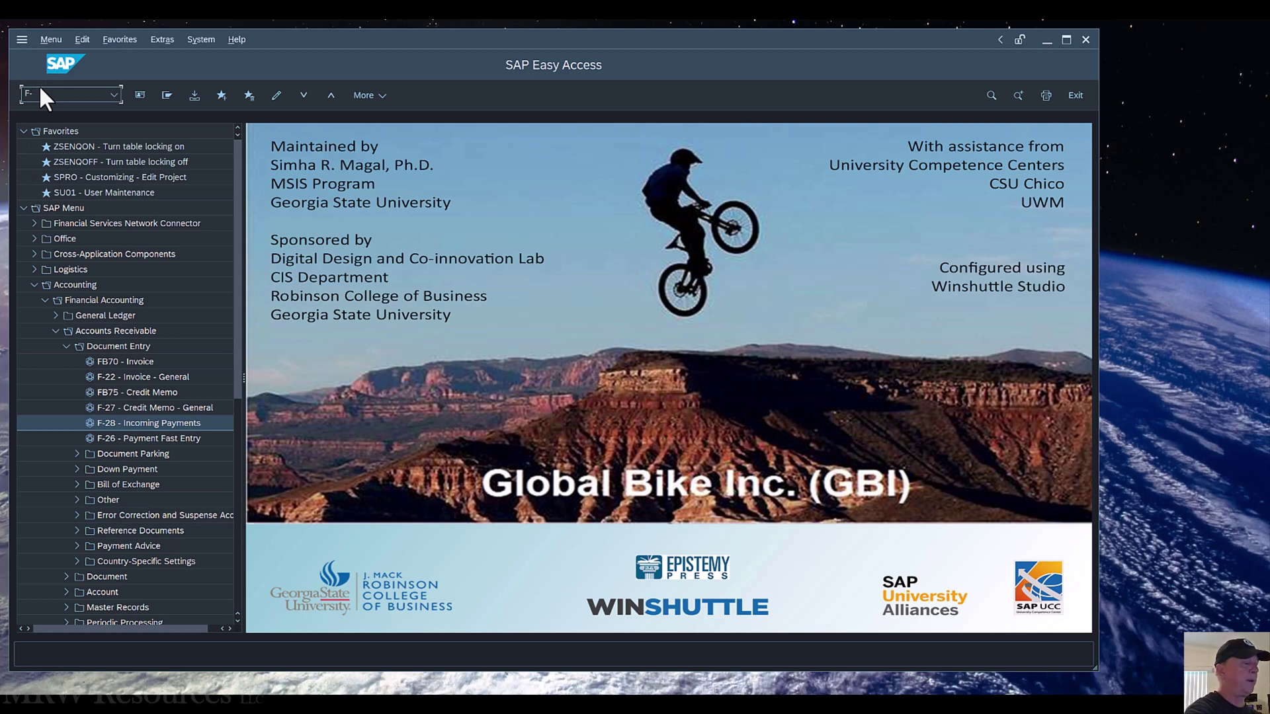
pyautogui.write('2')
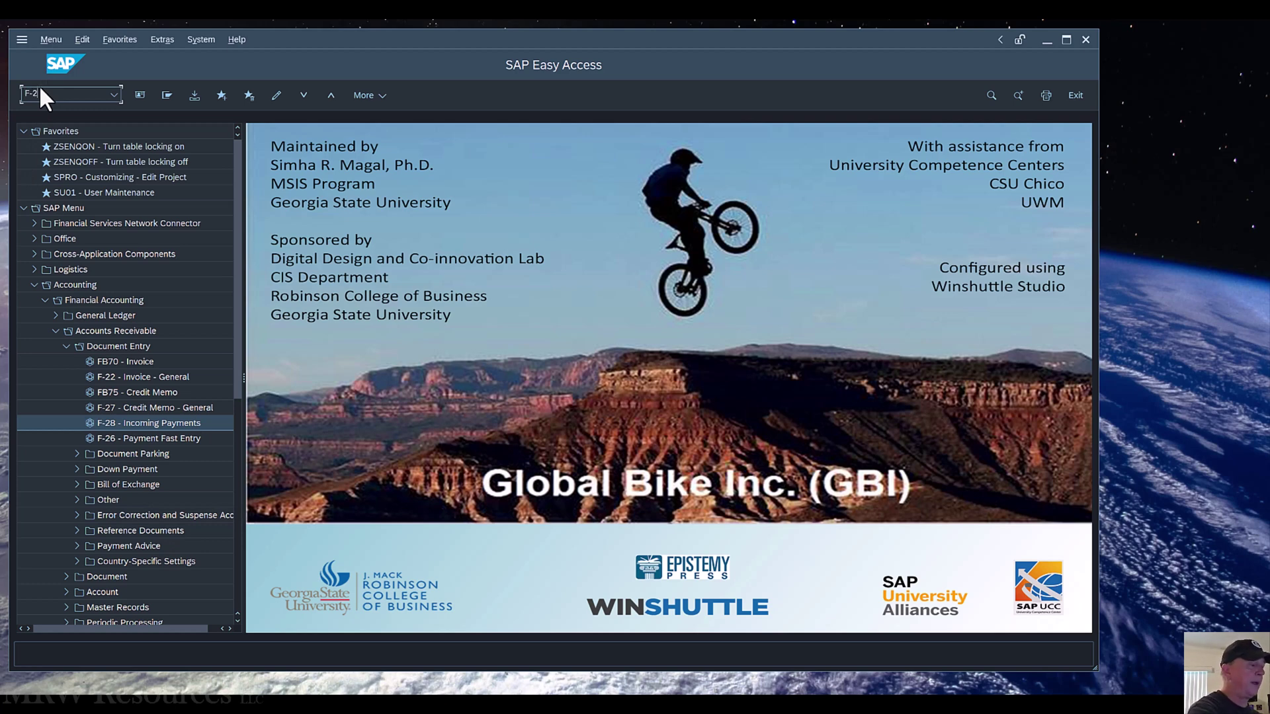
pyautogui.write('8')
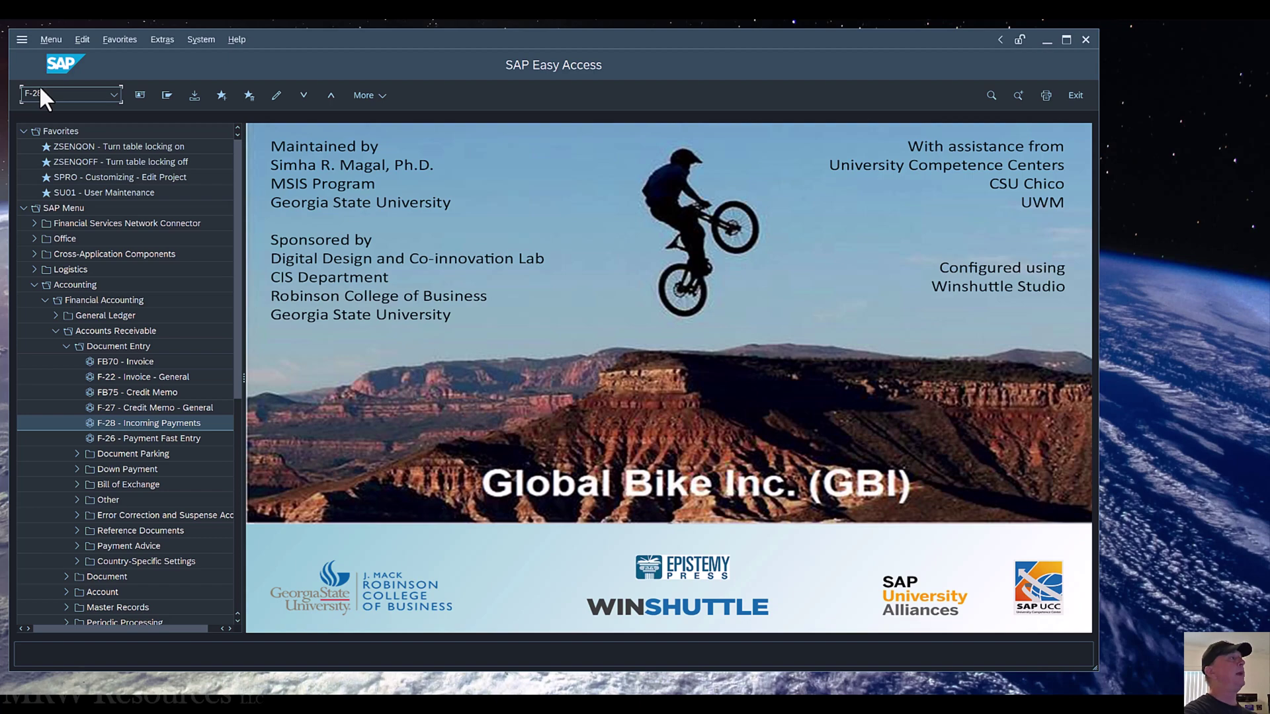
pyautogui.press('Return')
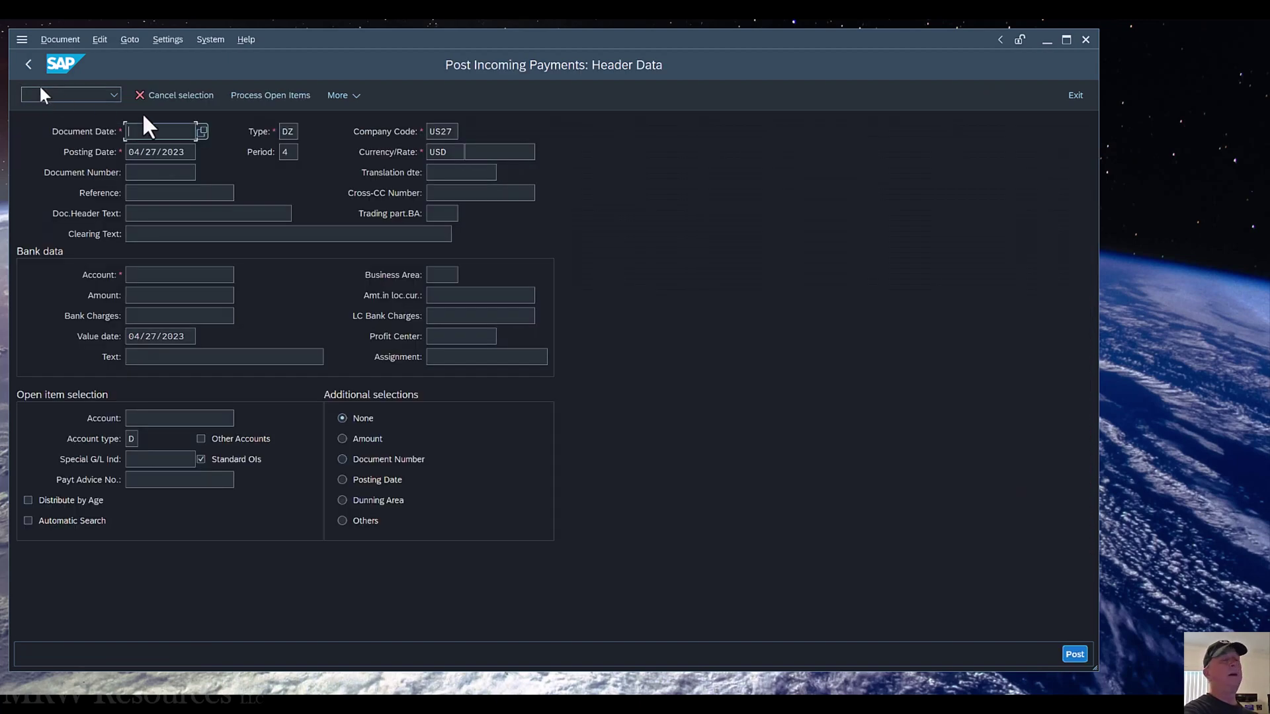
# Step: Pick April 27, 2023 from the calendar as the payment's document date
pyautogui.moveTo(404, 63); pyautogui.dragTo(404, 63)
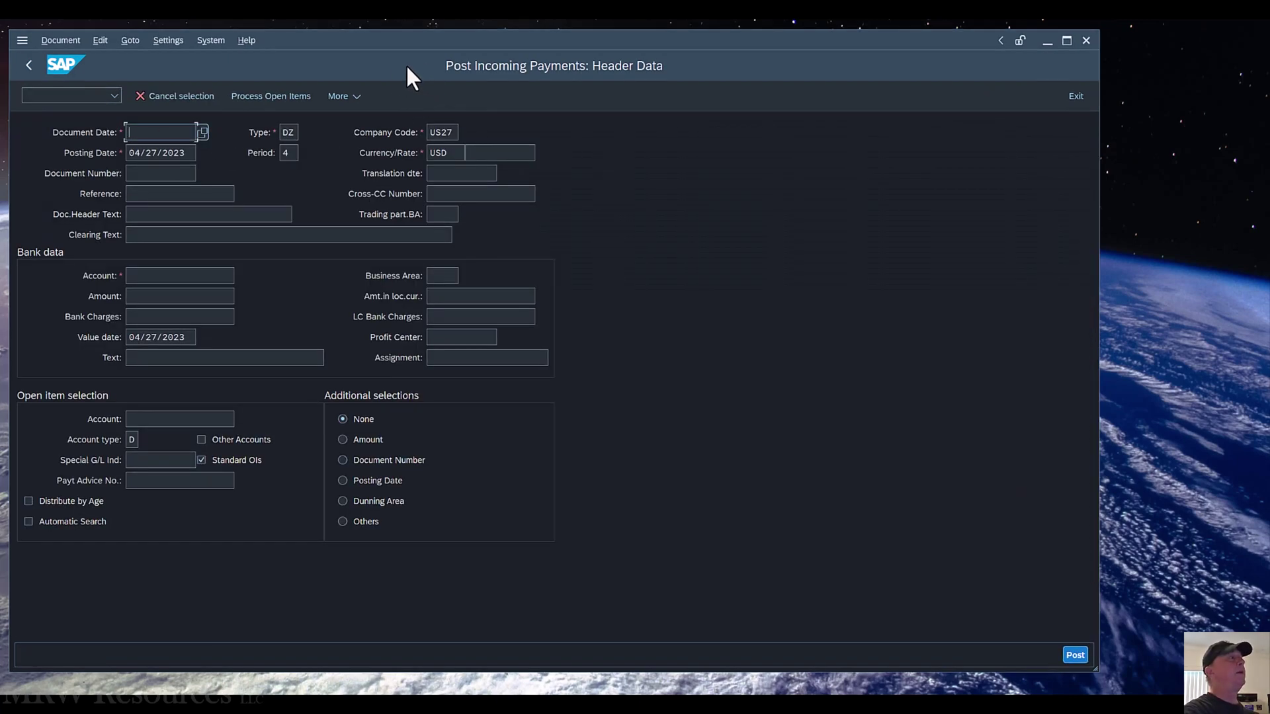
pyautogui.click(202, 131)
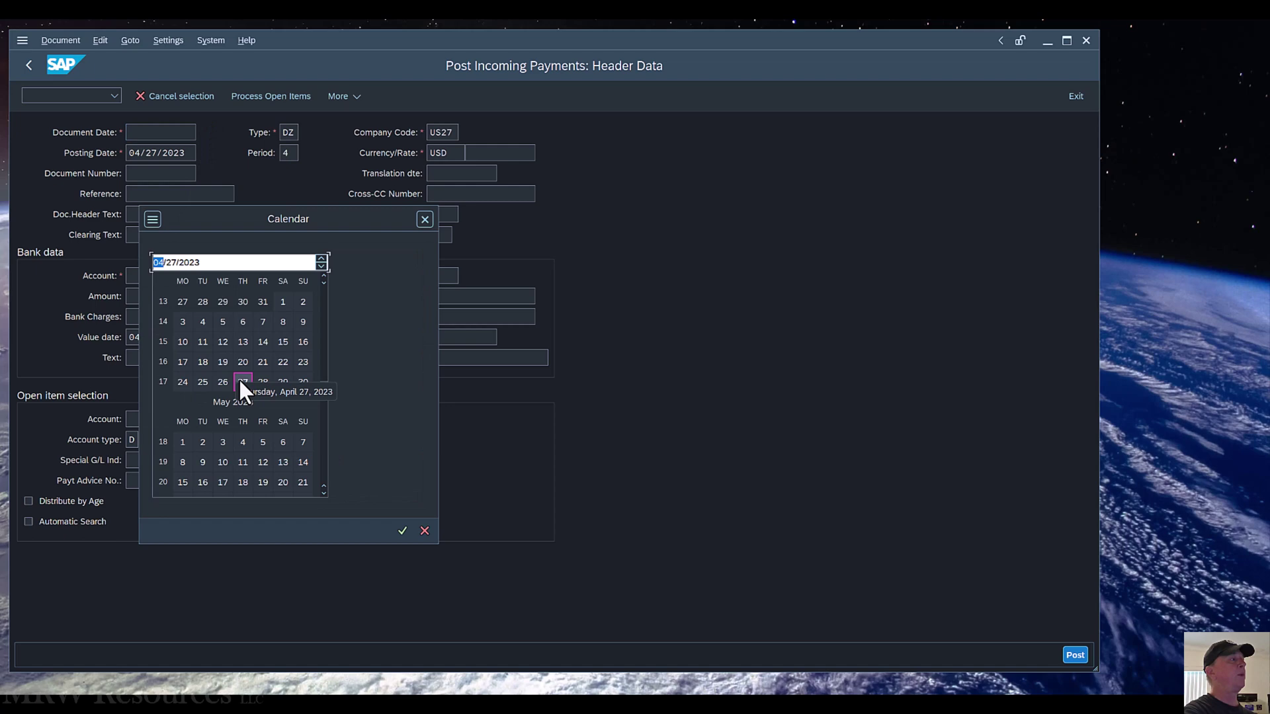
pyautogui.doubleClick(241, 382)
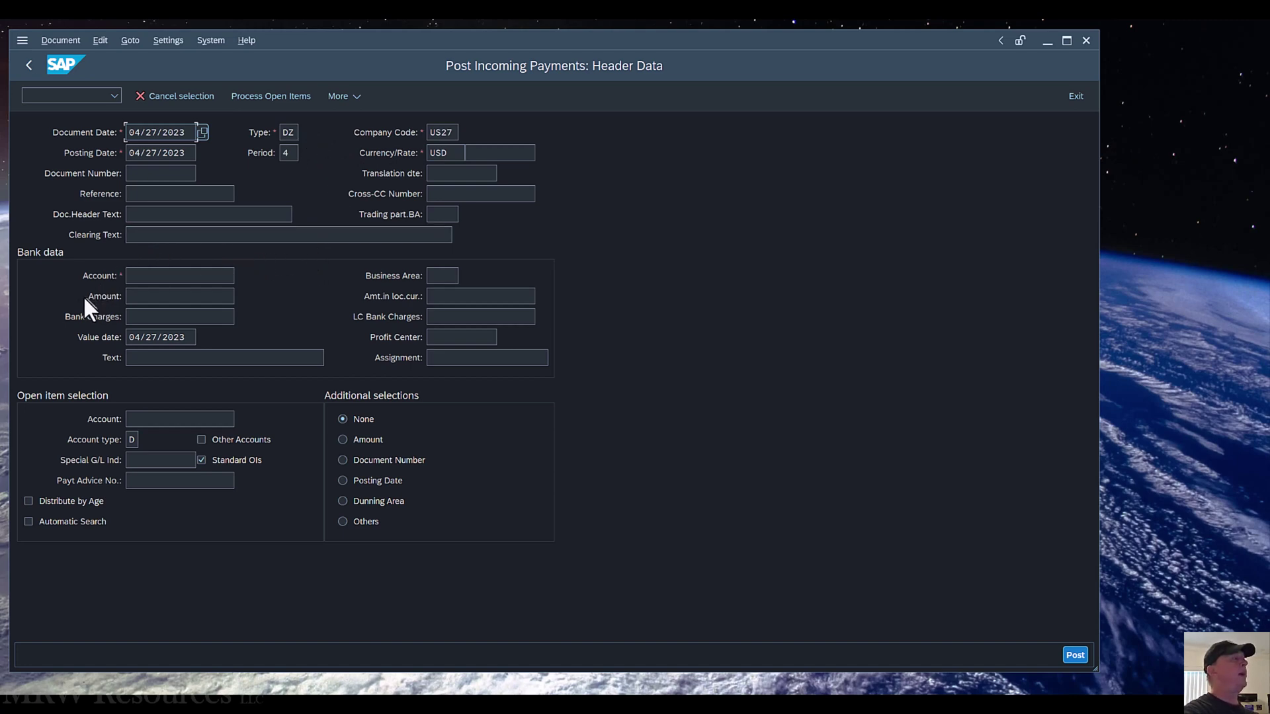
pyautogui.click(147, 276)
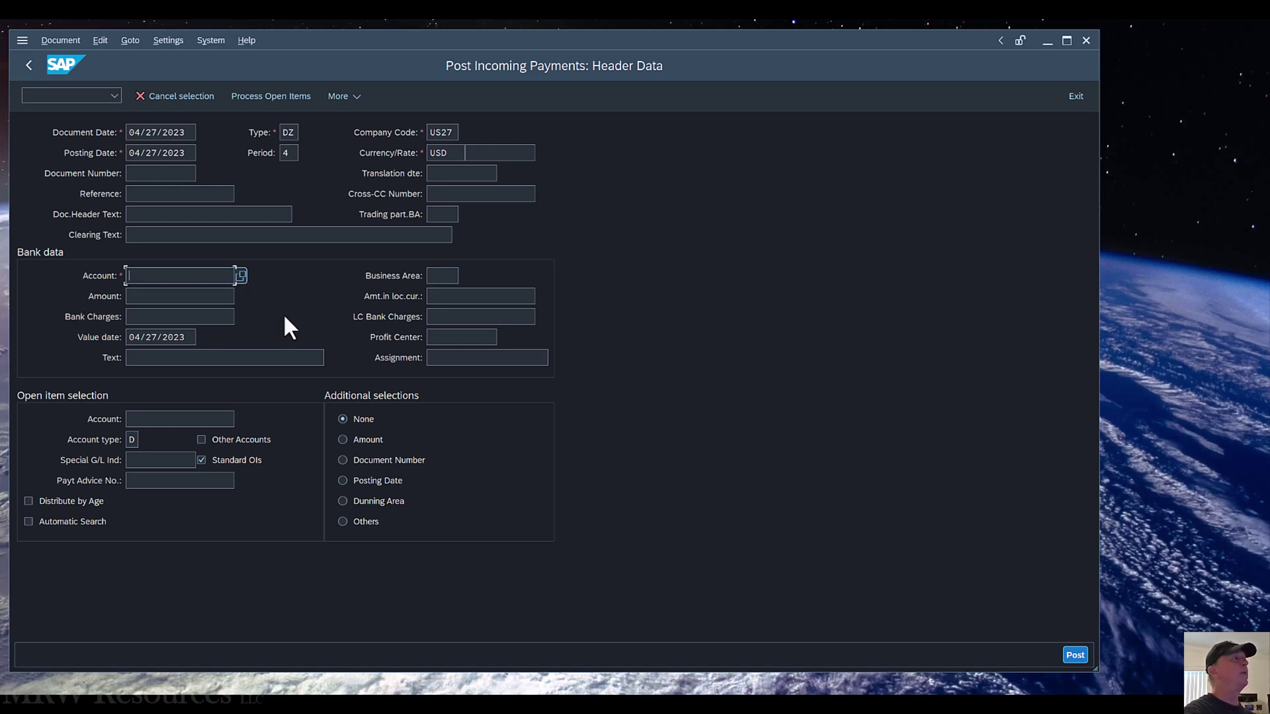
# Step: Look up and choose G/L account 100000 Bank Account from chart GL27 as the bank account
pyautogui.click(239, 276)
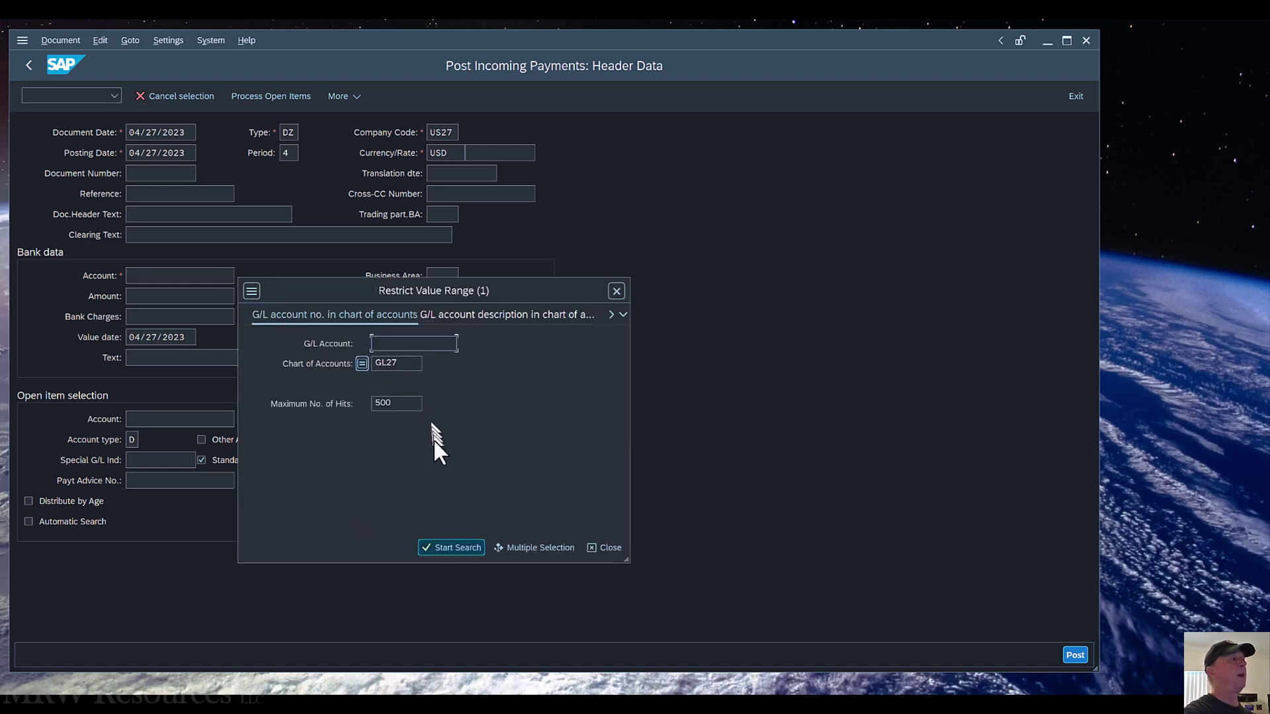
pyautogui.press('Return')
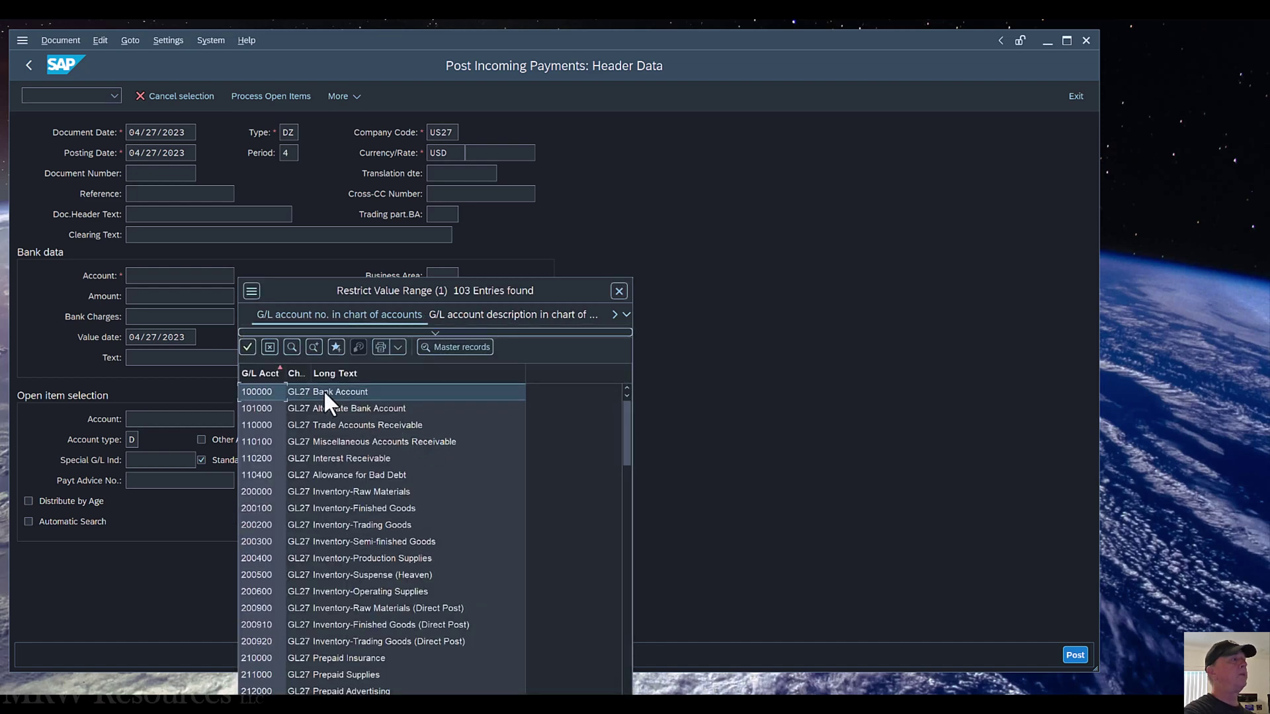
pyautogui.doubleClick(324, 391)
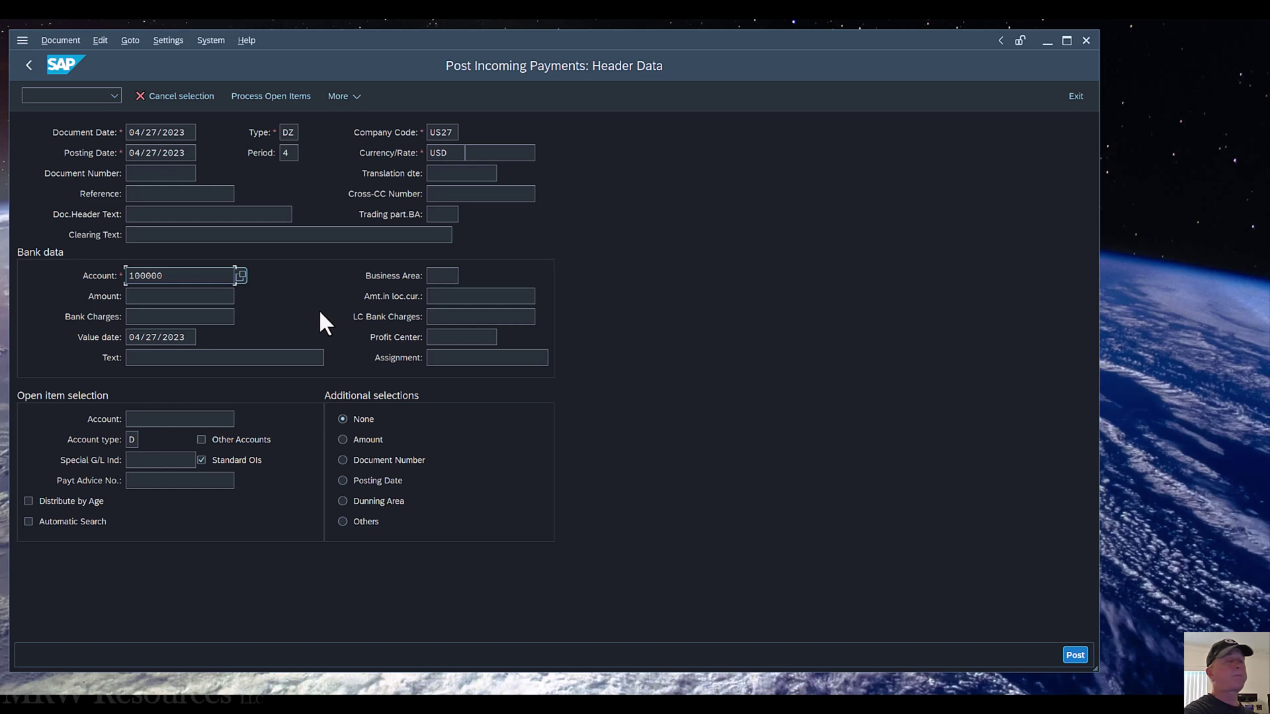
pyautogui.click(150, 302)
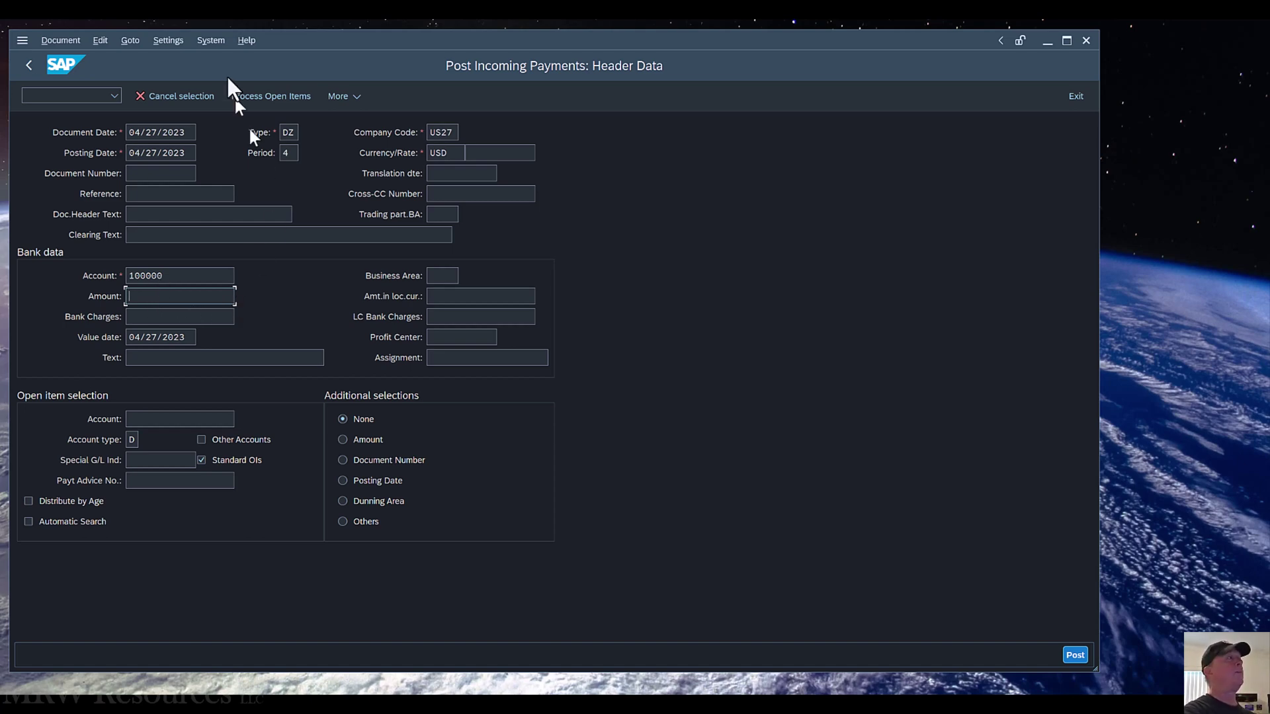
pyautogui.click(215, 44)
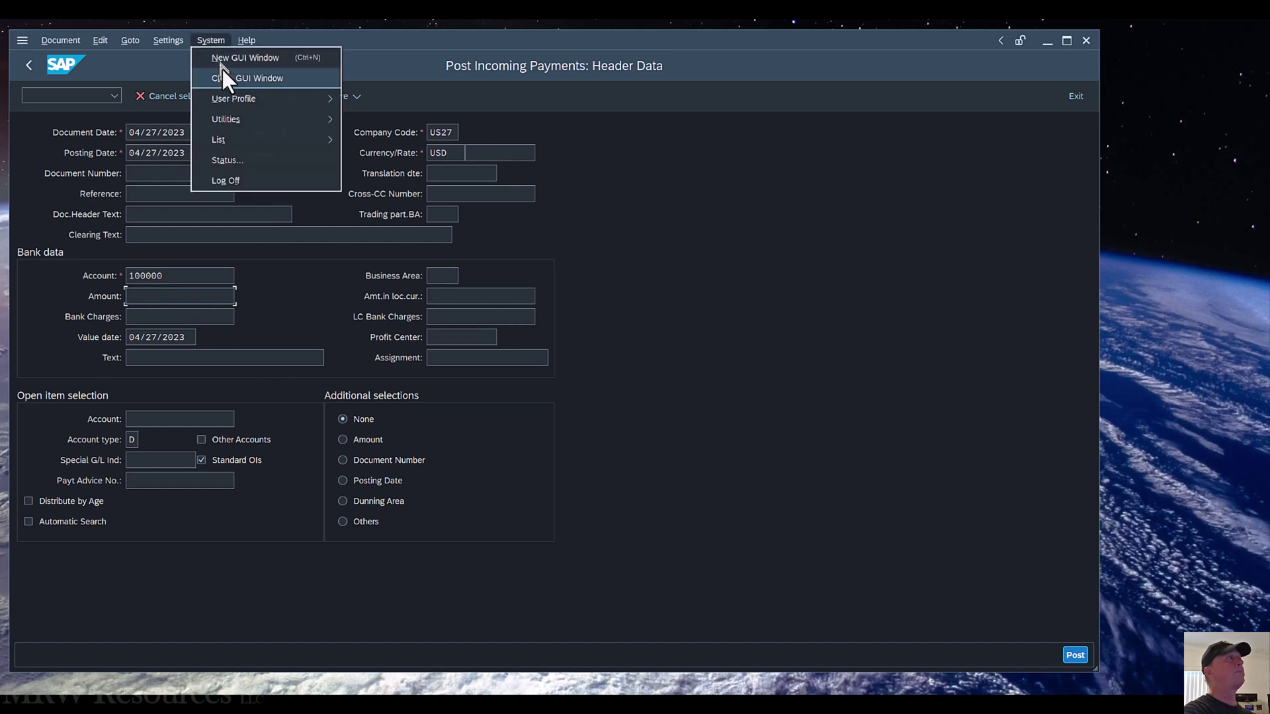
pyautogui.click(243, 59)
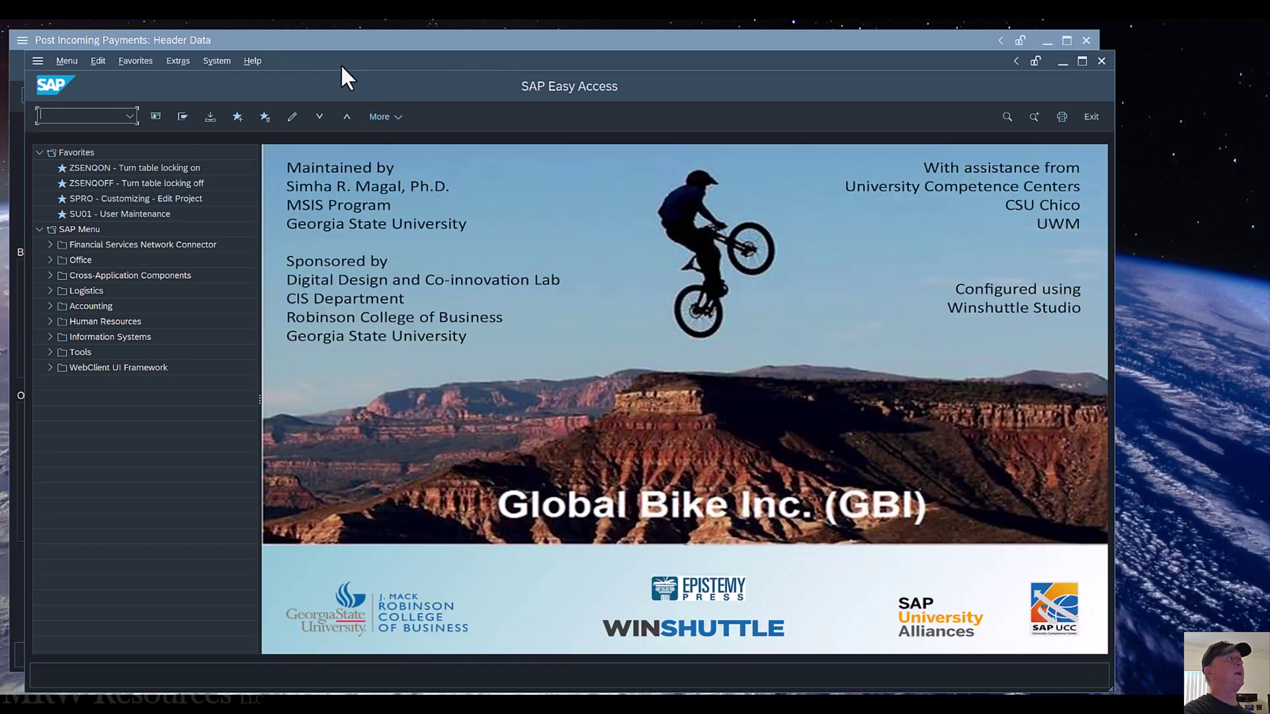
pyautogui.moveTo(342, 66); pyautogui.dragTo(408, 52)
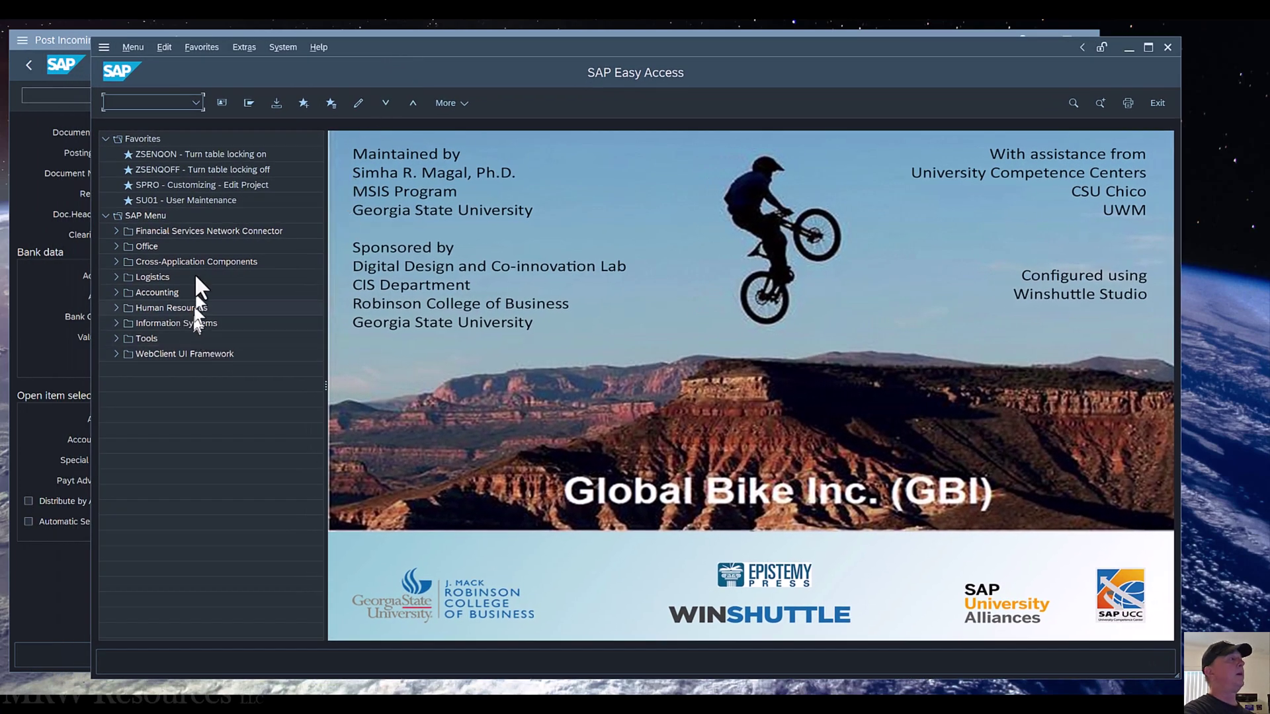
pyautogui.click(194, 103)
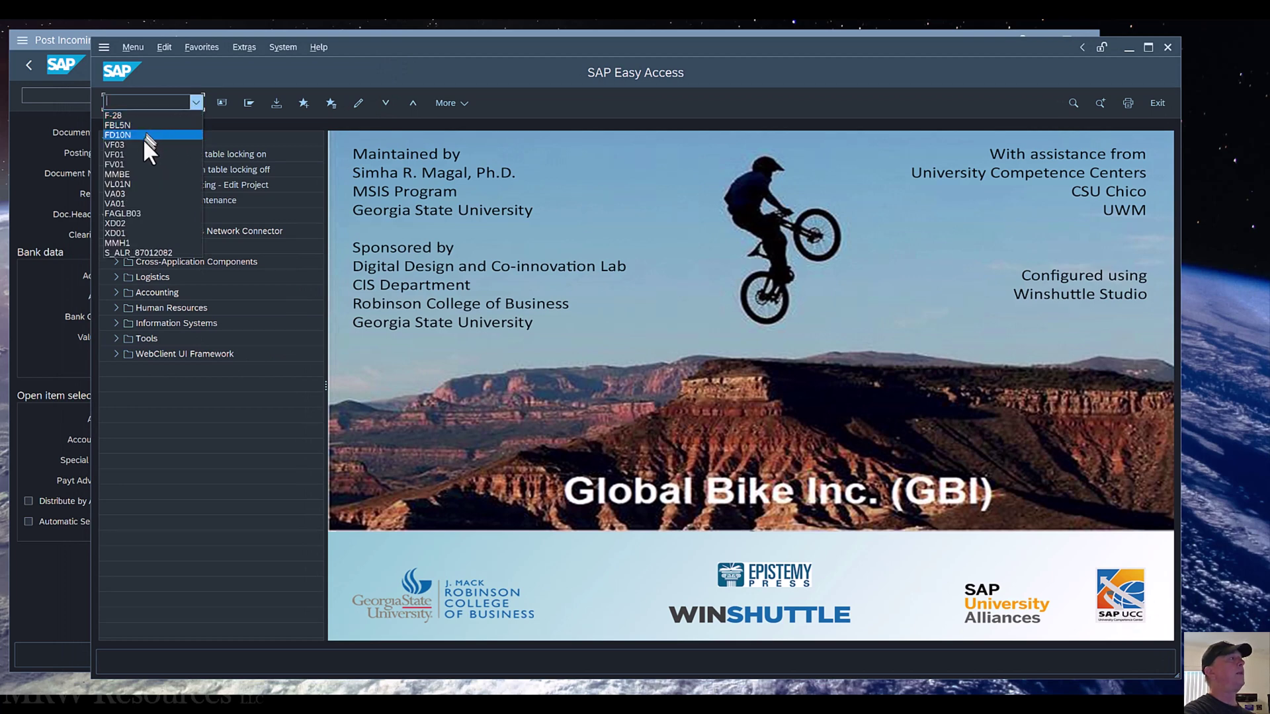
pyautogui.click(145, 145)
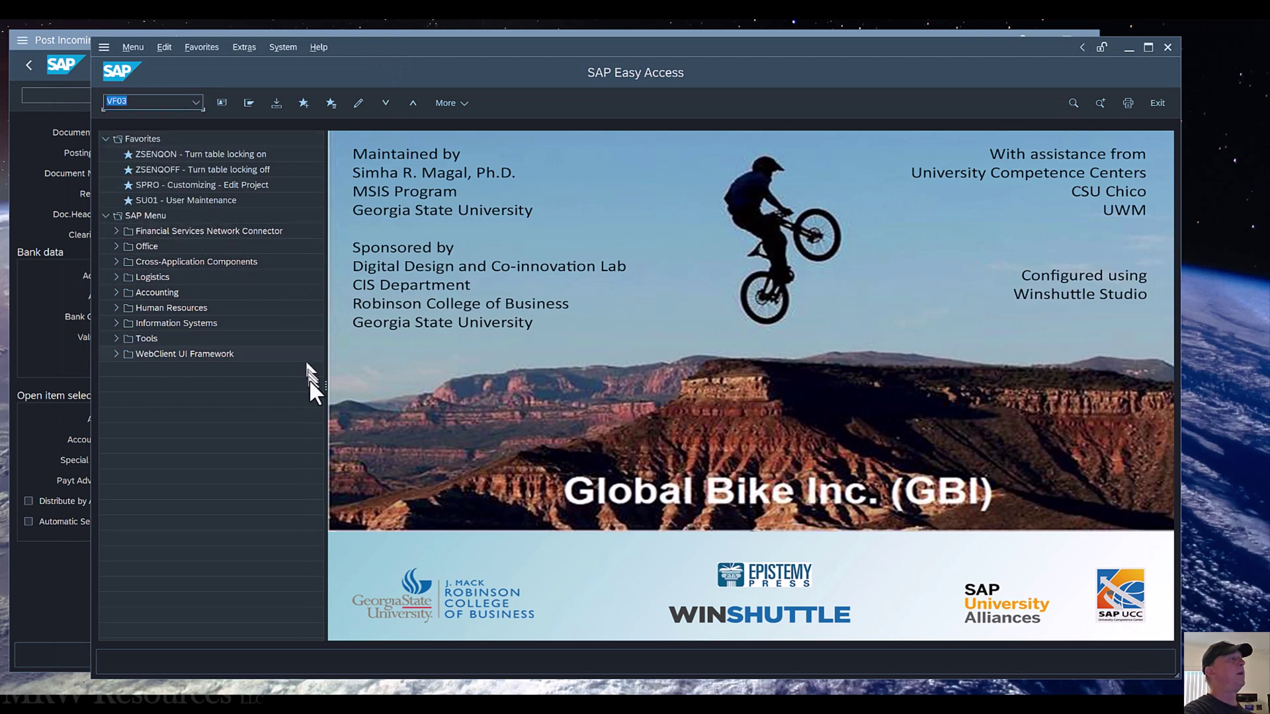
pyautogui.press('Return')
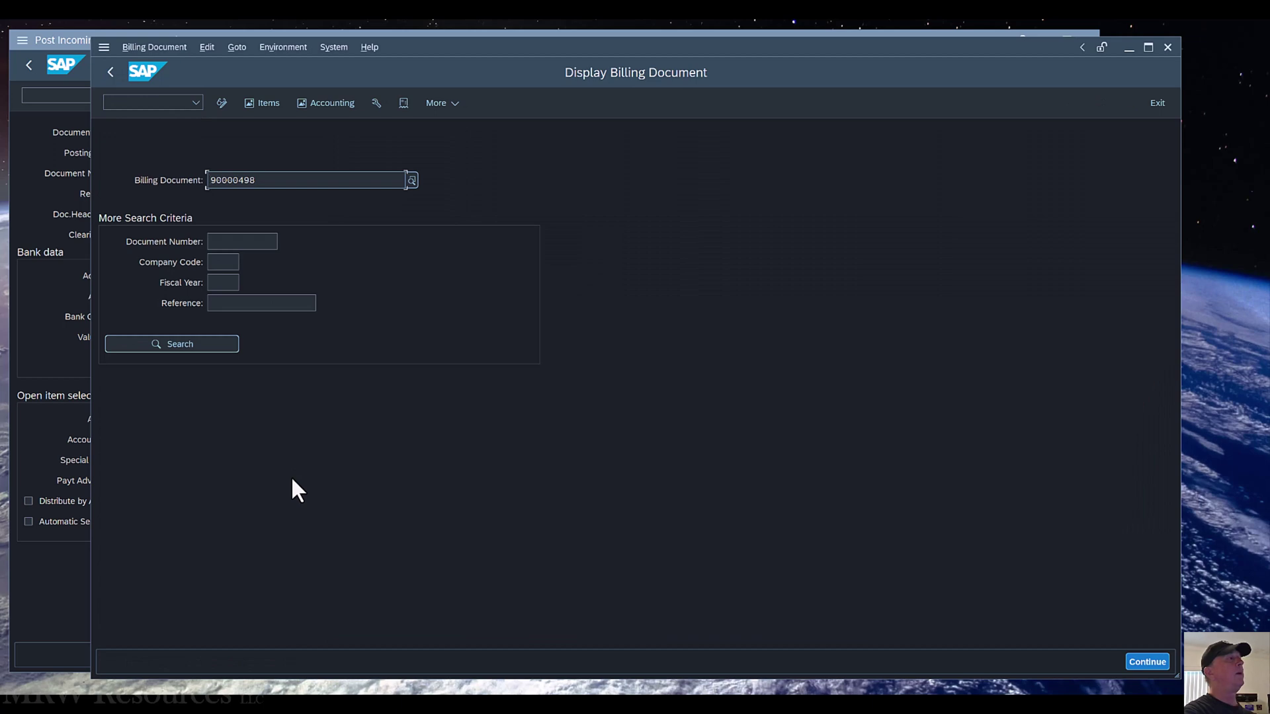
pyautogui.press('Return')
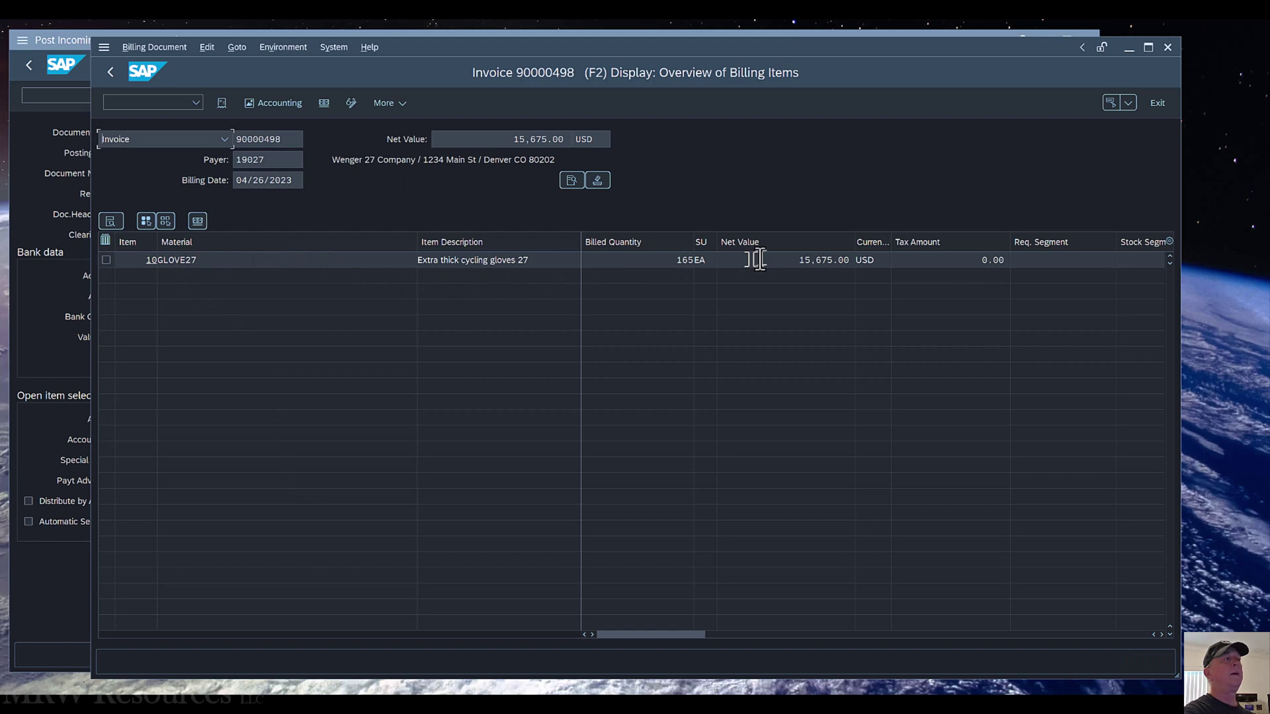
pyautogui.click(1157, 103)
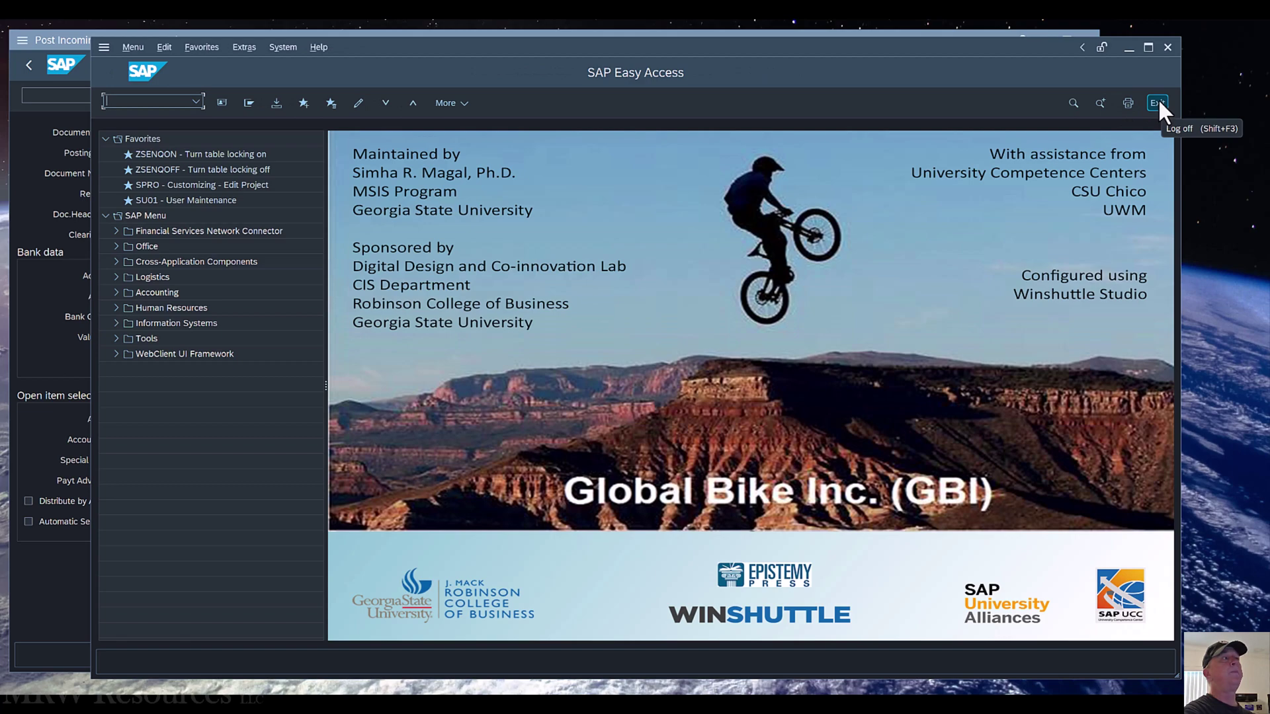
pyautogui.click(1157, 104)
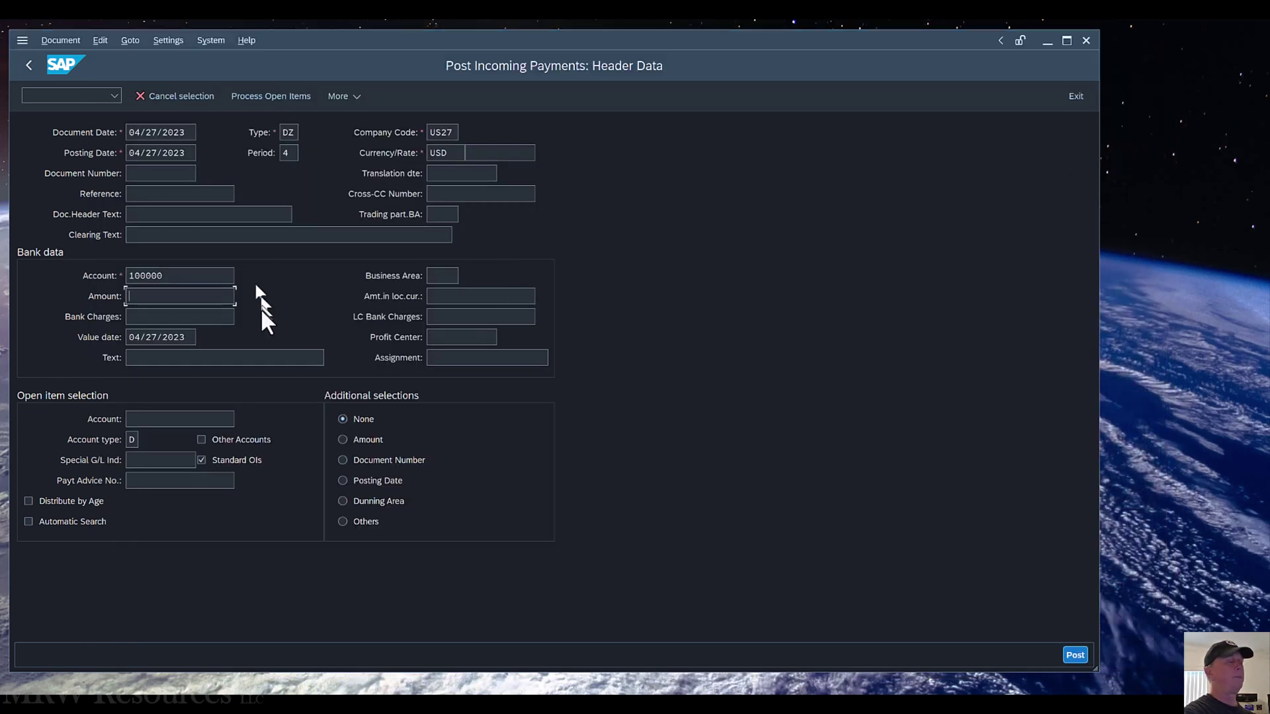
# Step: Enter 15675 as the bank data payment amount
pyautogui.write('15')
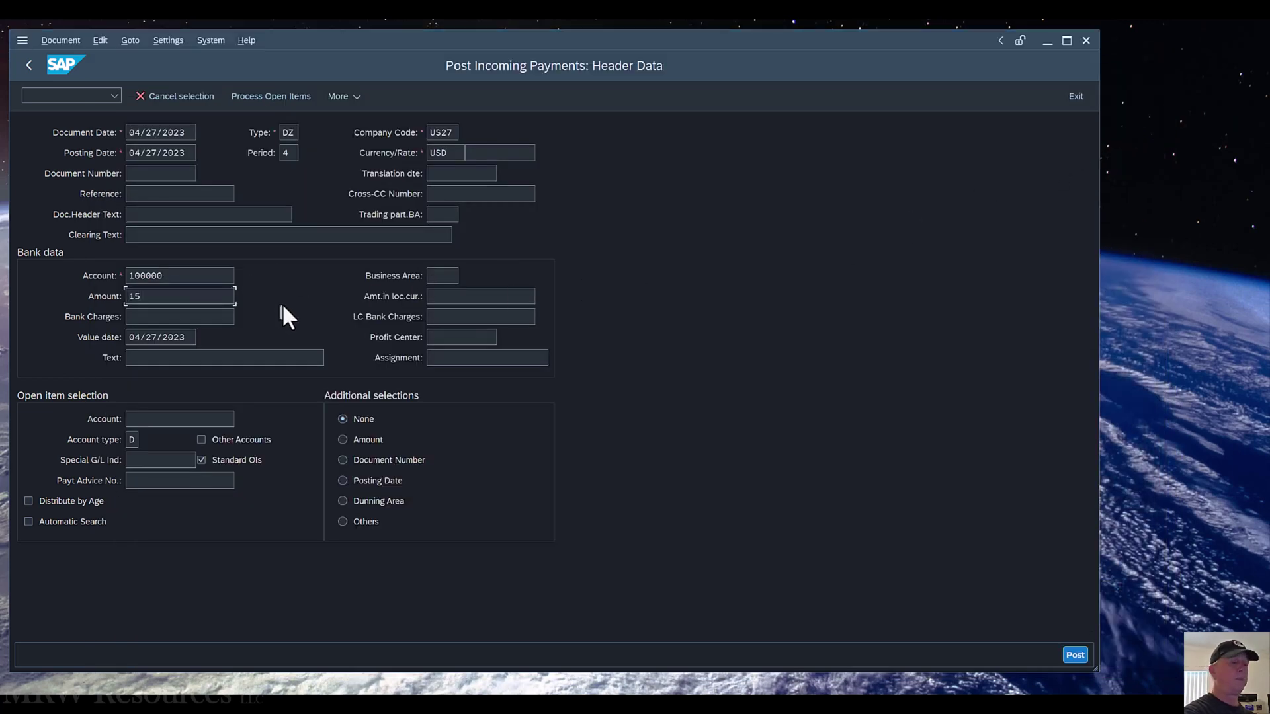
pyautogui.write('675')
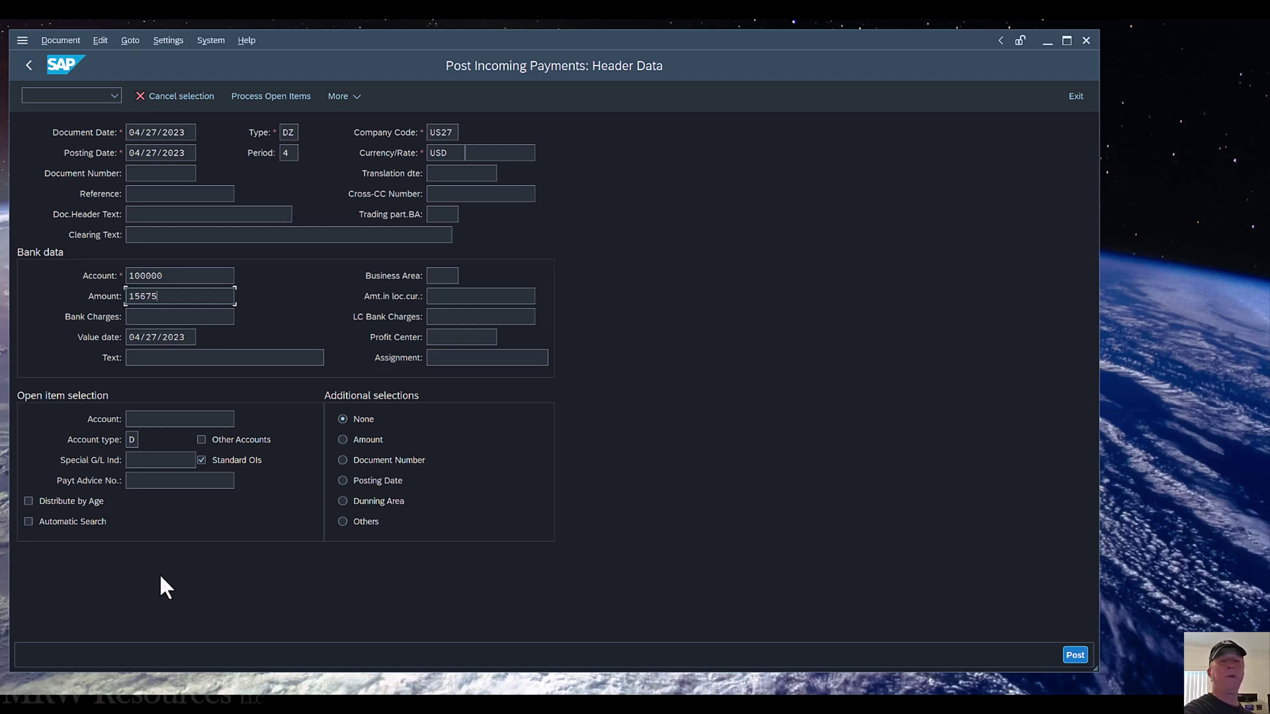
pyautogui.press('Return')
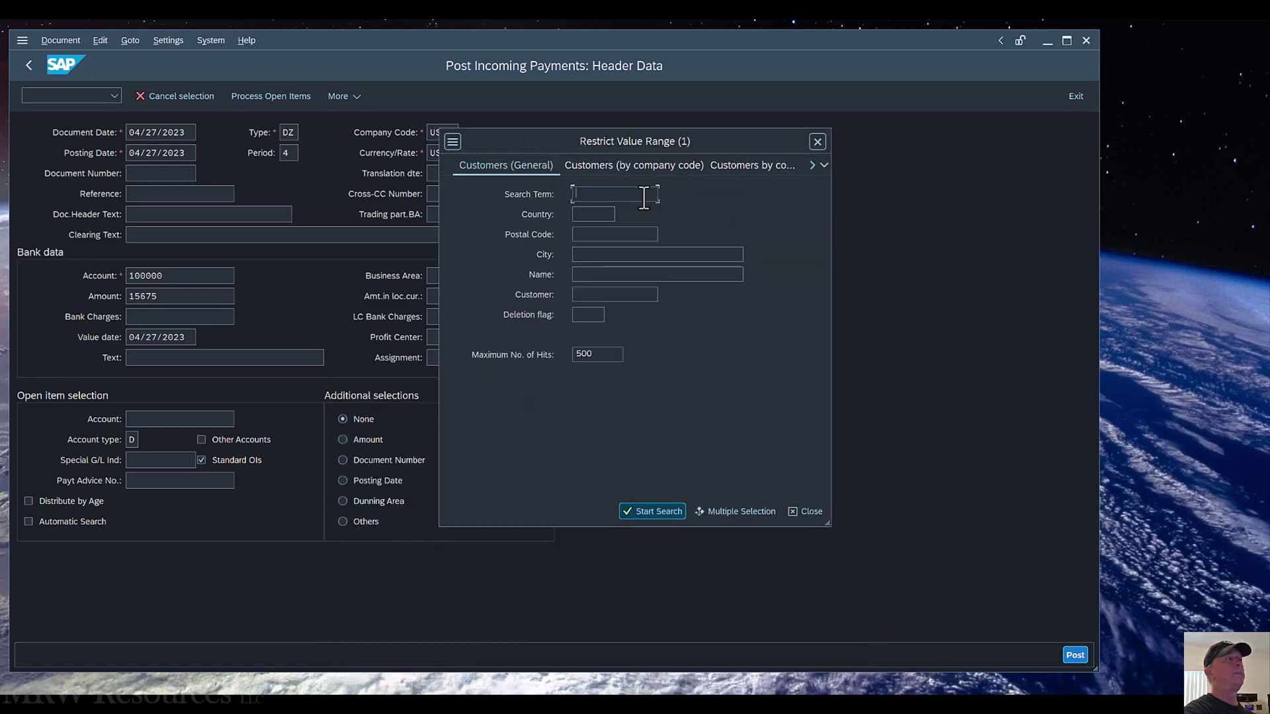
# Step: Search customers by term 27, choose Wenger 27 Company (19027), and tick Automatic Search
pyautogui.write('27')
pyautogui.press('Return')
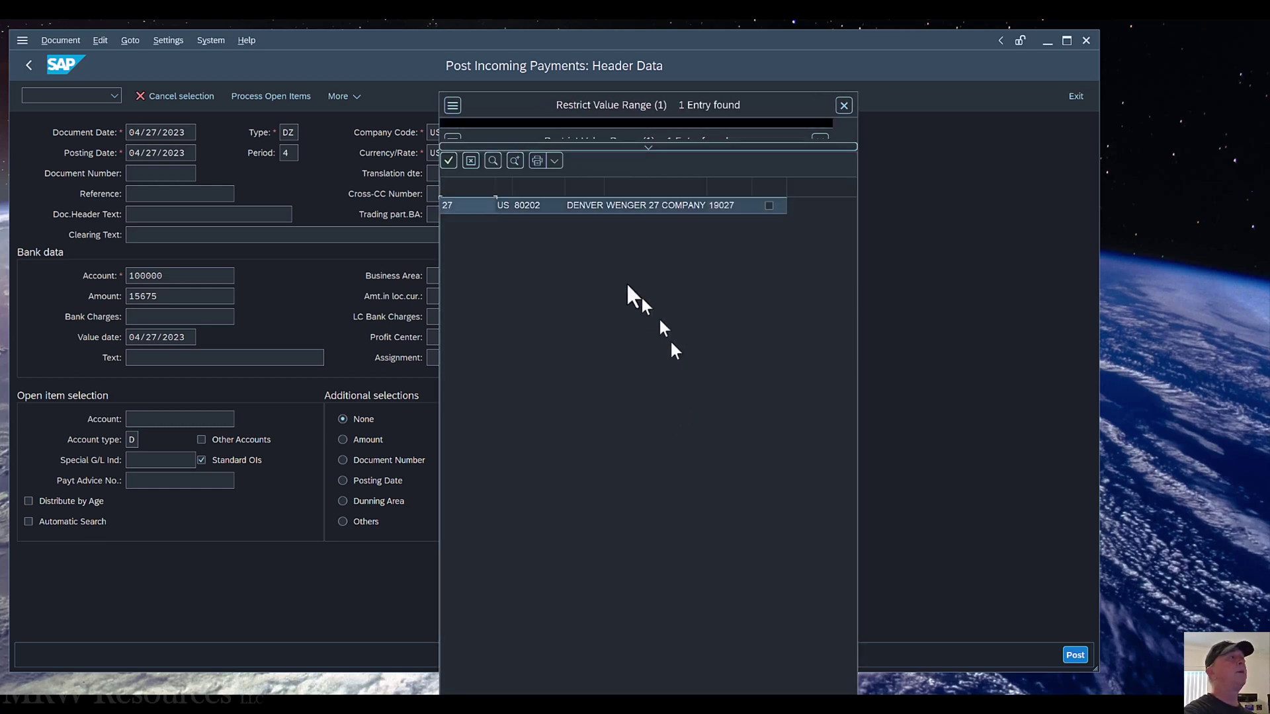
pyautogui.doubleClick(574, 205)
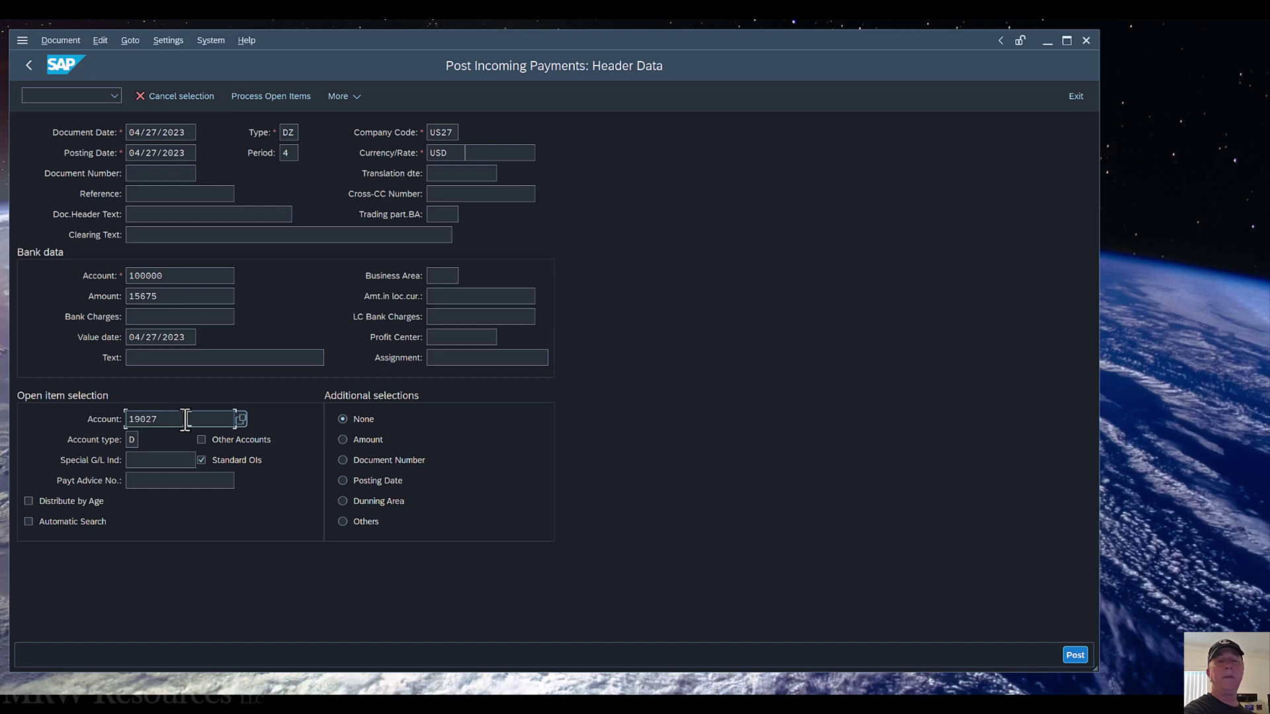
pyautogui.click(28, 522)
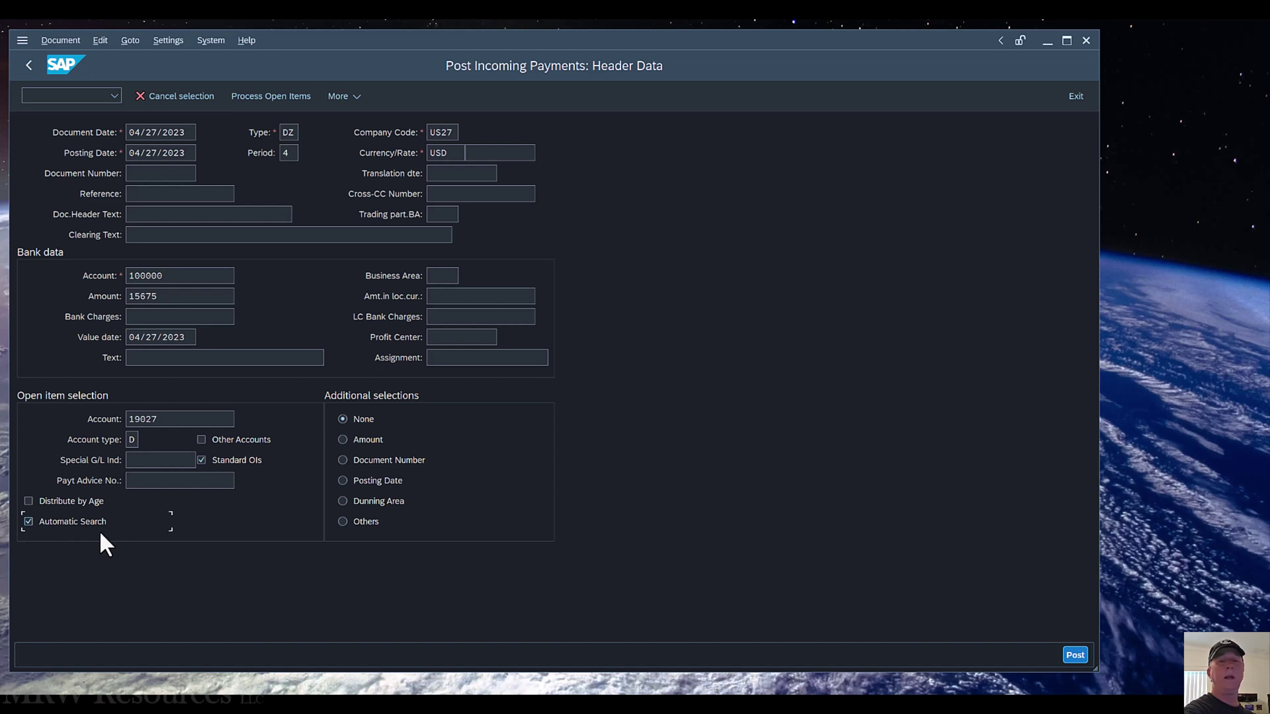
# Step: Process customer 19027's open items so the 15,675.00 invoice is fully assigned, 0.00 unassigned
pyautogui.click(262, 98)
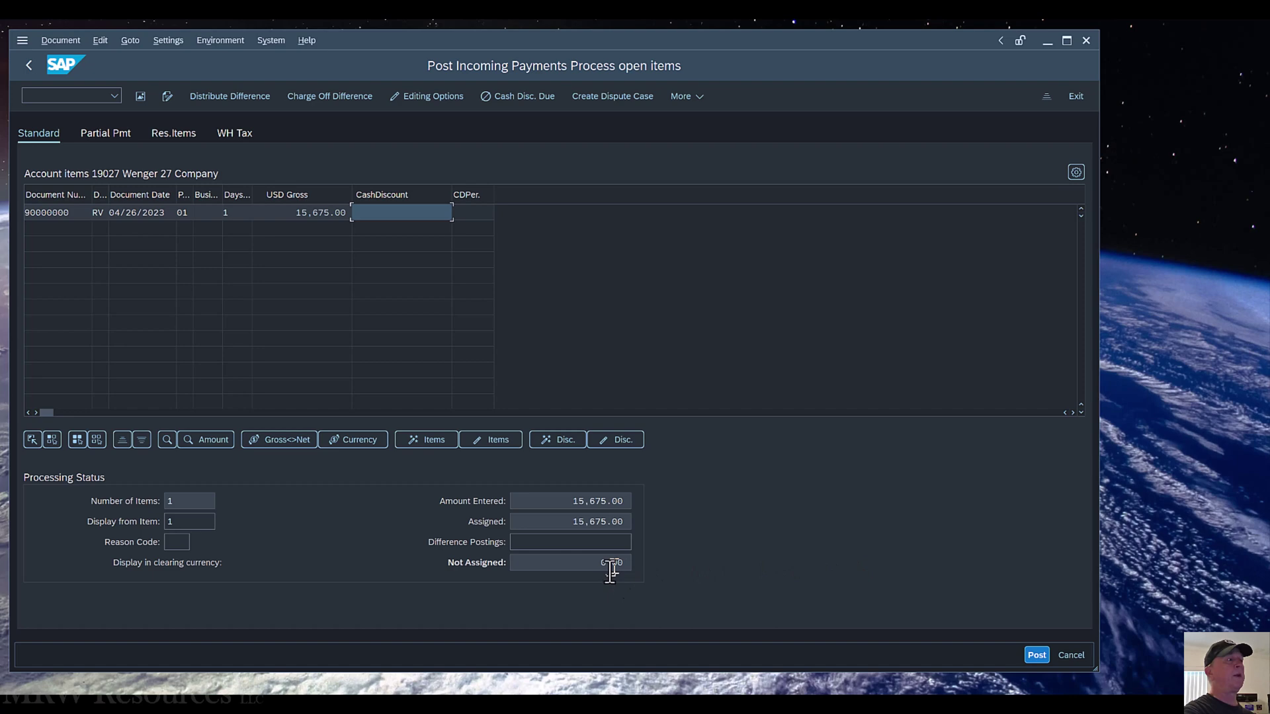
pyautogui.click(1037, 655)
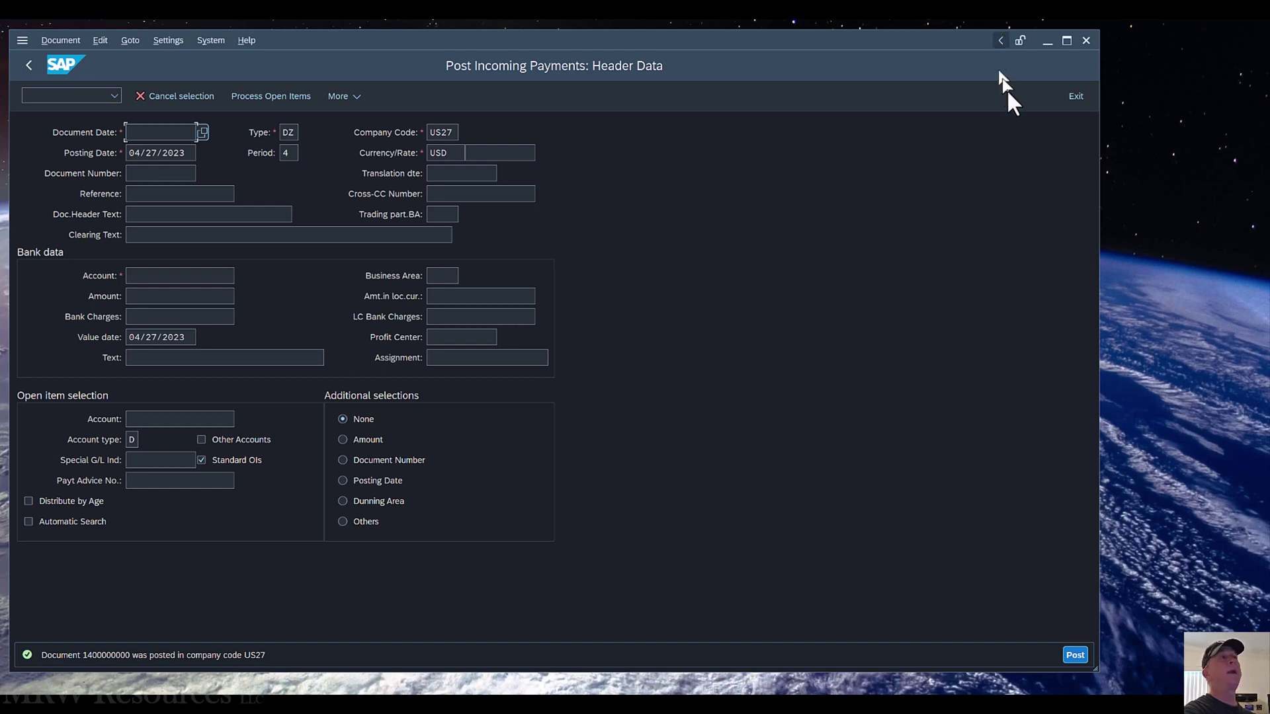
pyautogui.click(1076, 97)
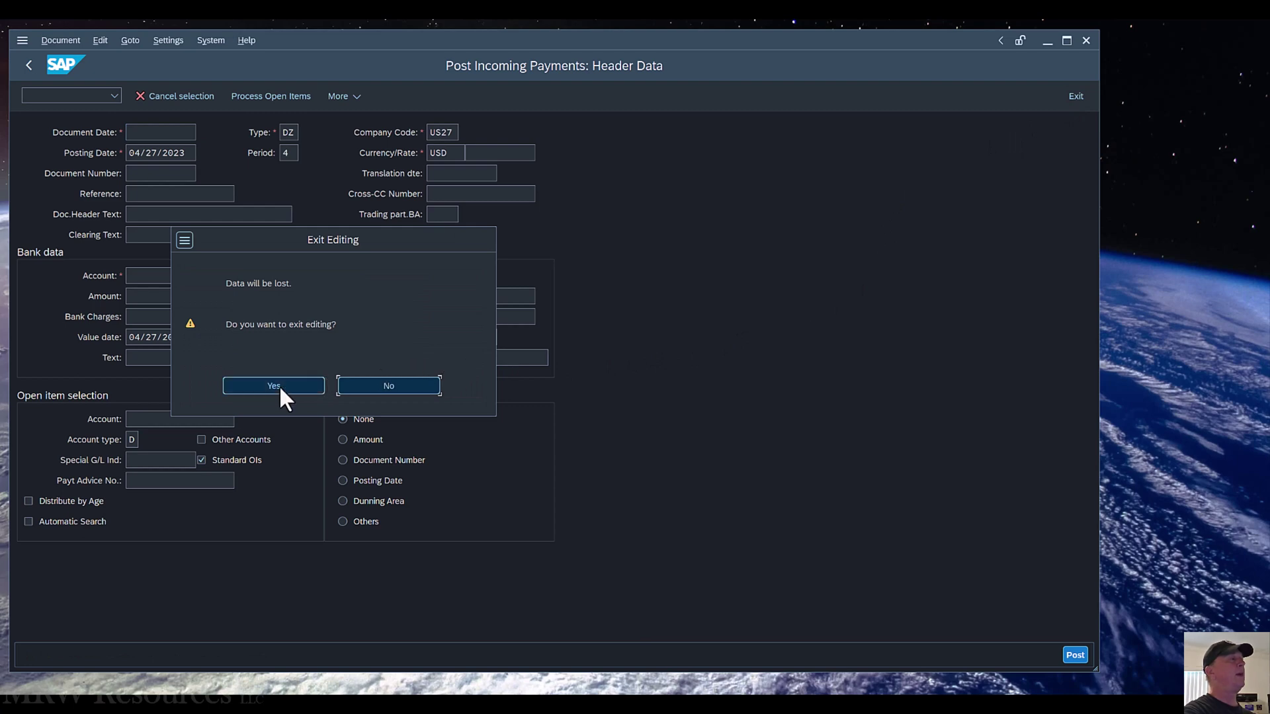
pyautogui.click(279, 385)
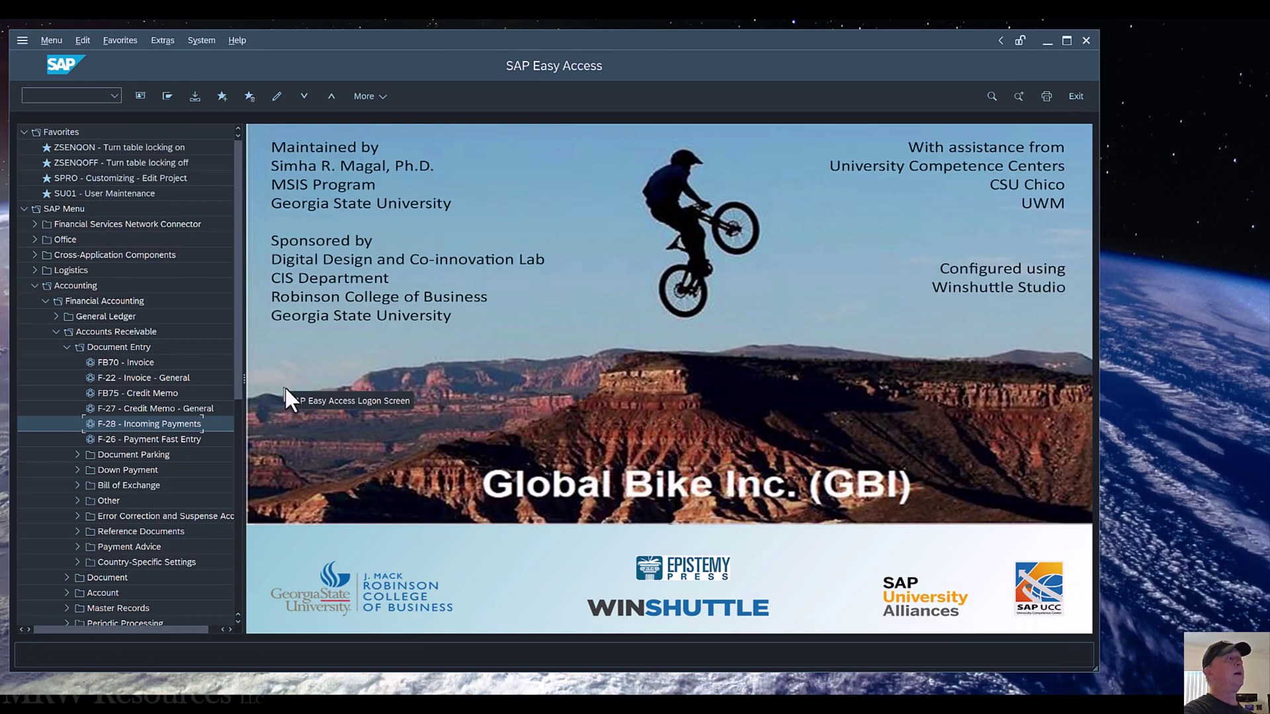